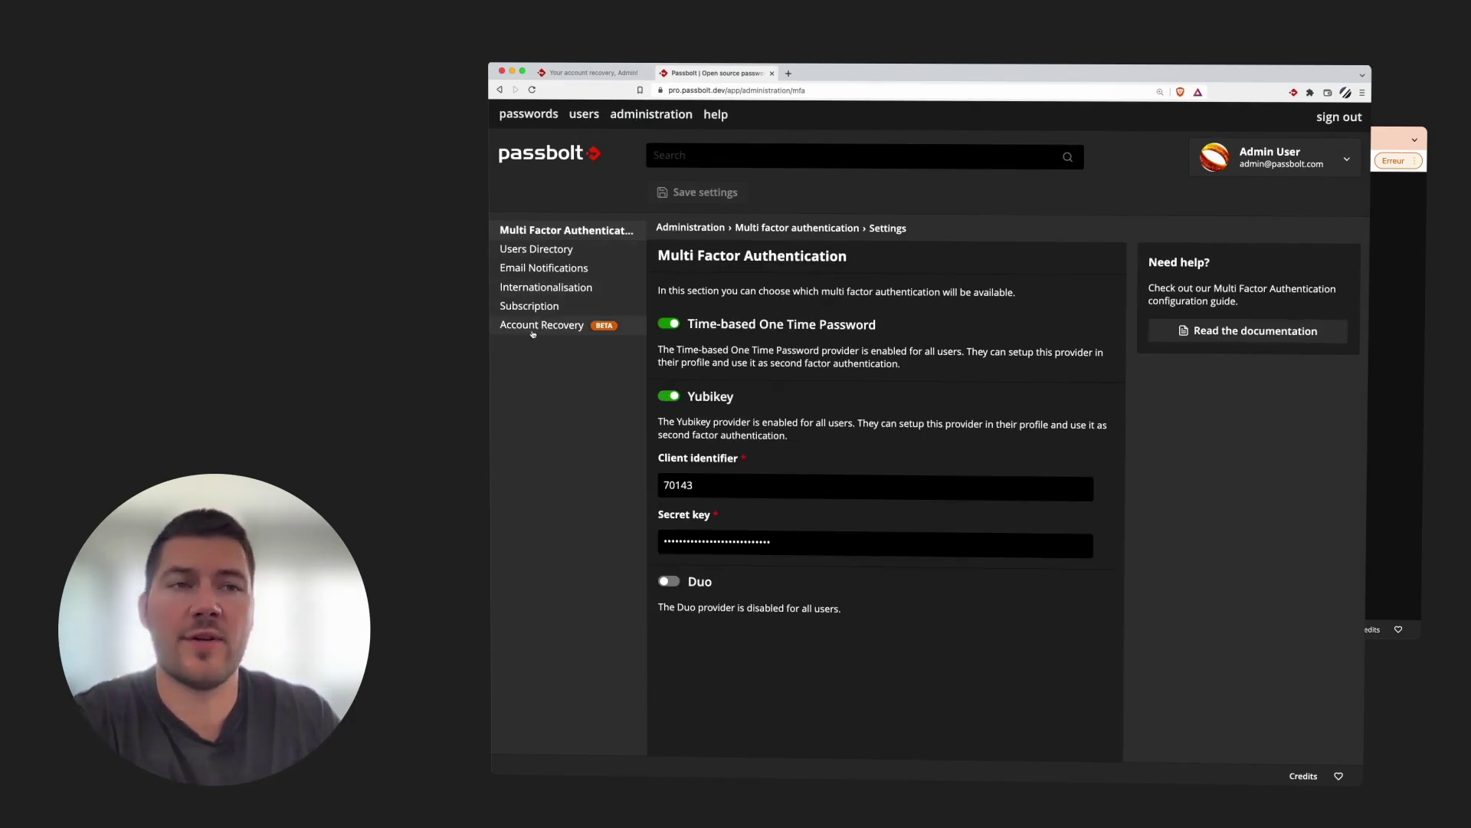
Set the account recovery policy to Mandatory and begin adding an organization recovery key
left_click(540, 325)
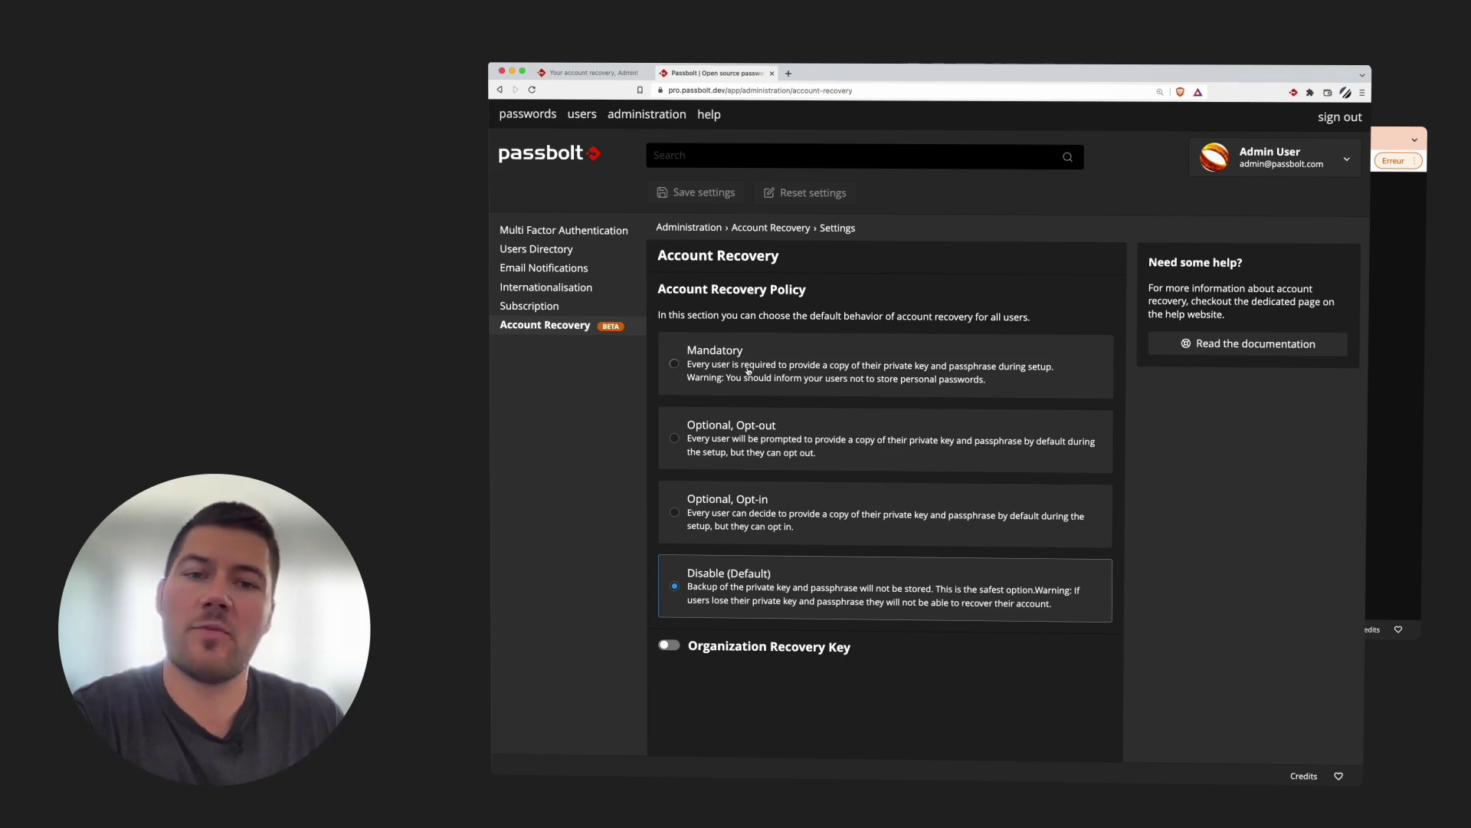
left_click(748, 370)
scroll(849, 419, "down", 2)
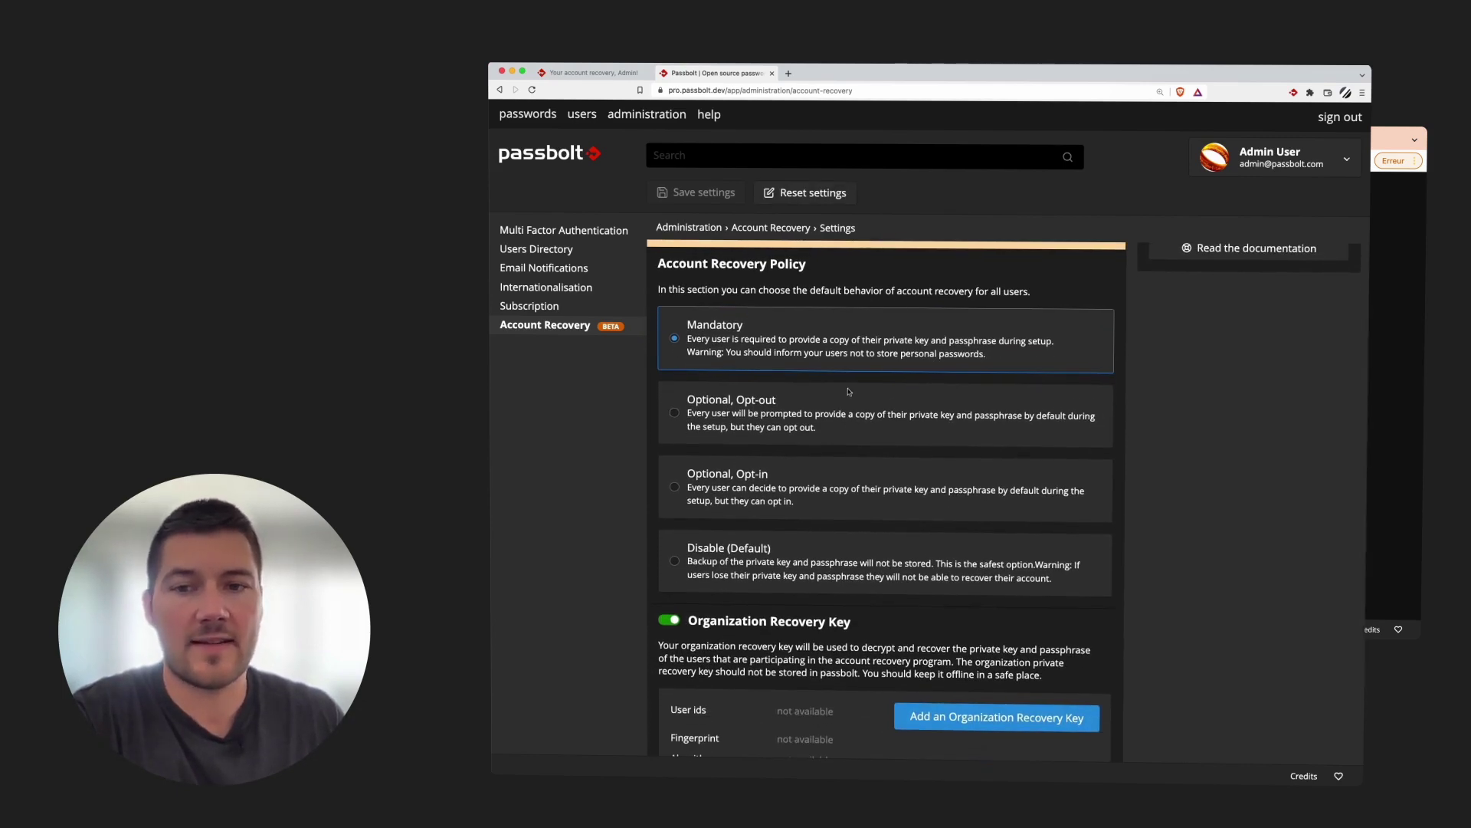
scroll(849, 391, "down", 2)
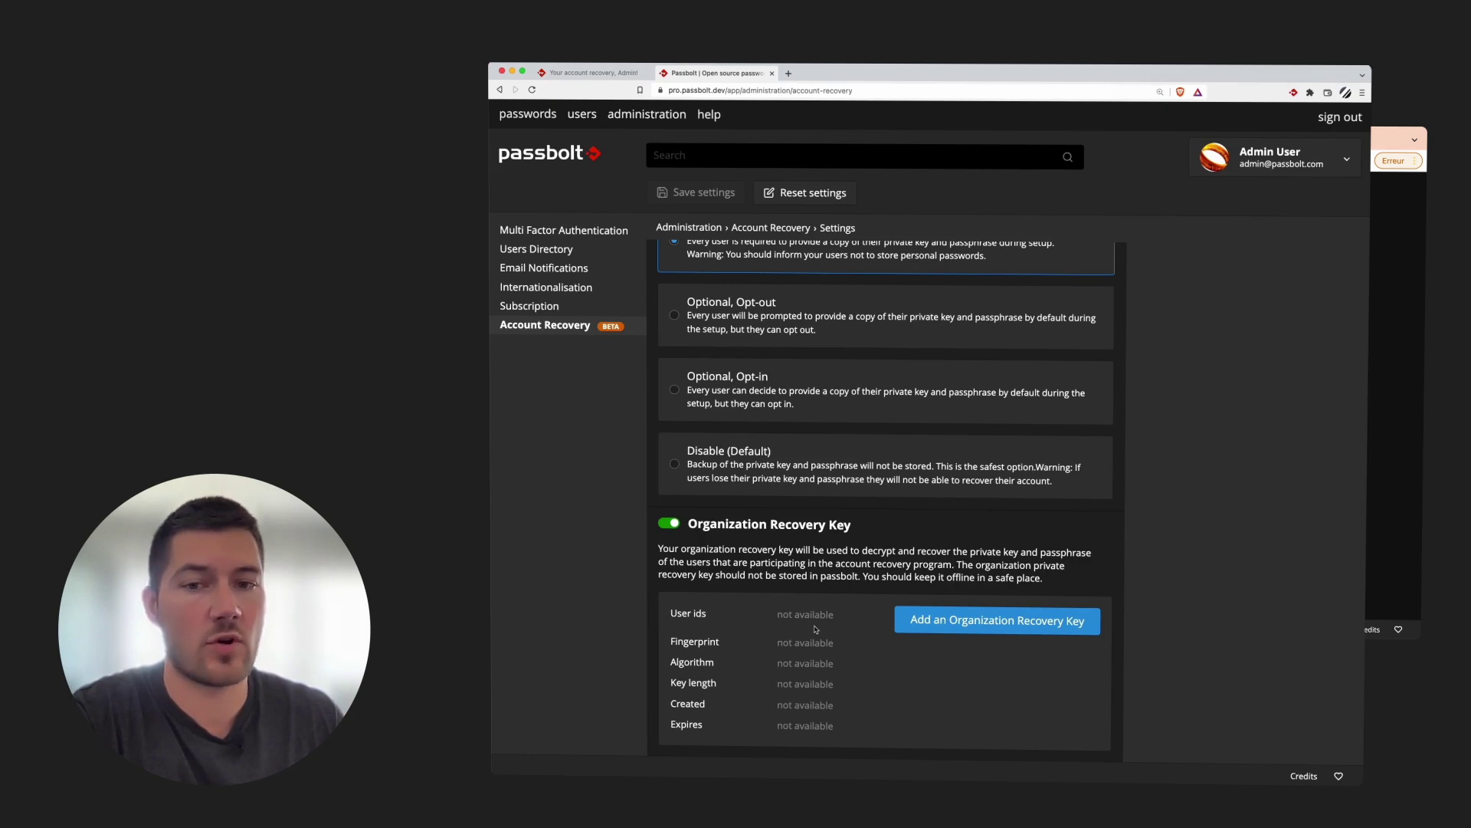
left_click(923, 635)
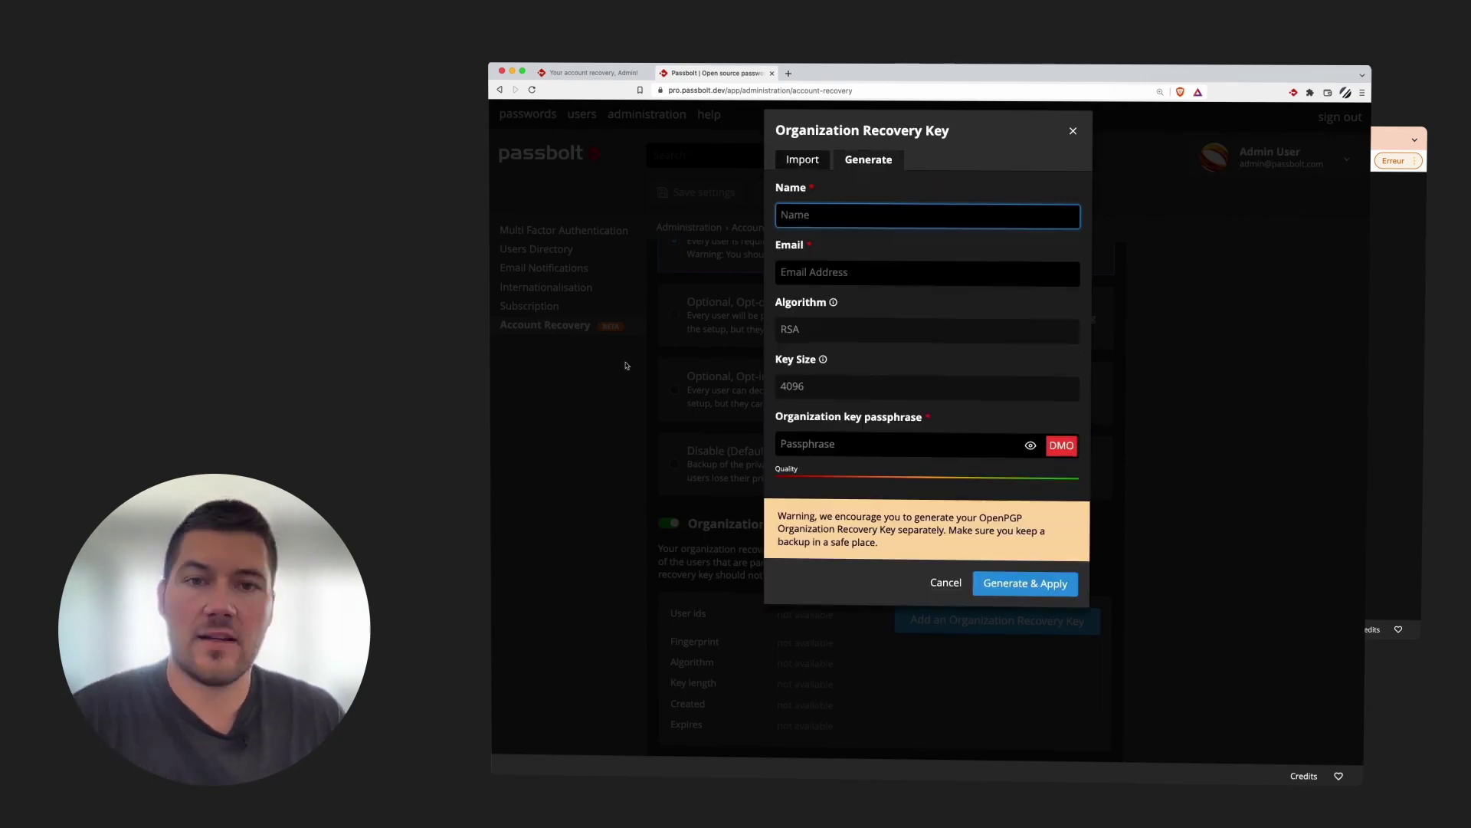
Generate and apply a 4096-bit RSA recovery key named 'Passbolt Demo' with the admin e-mail and a passphrase
type("Passbolt Demo")
key("Tab")
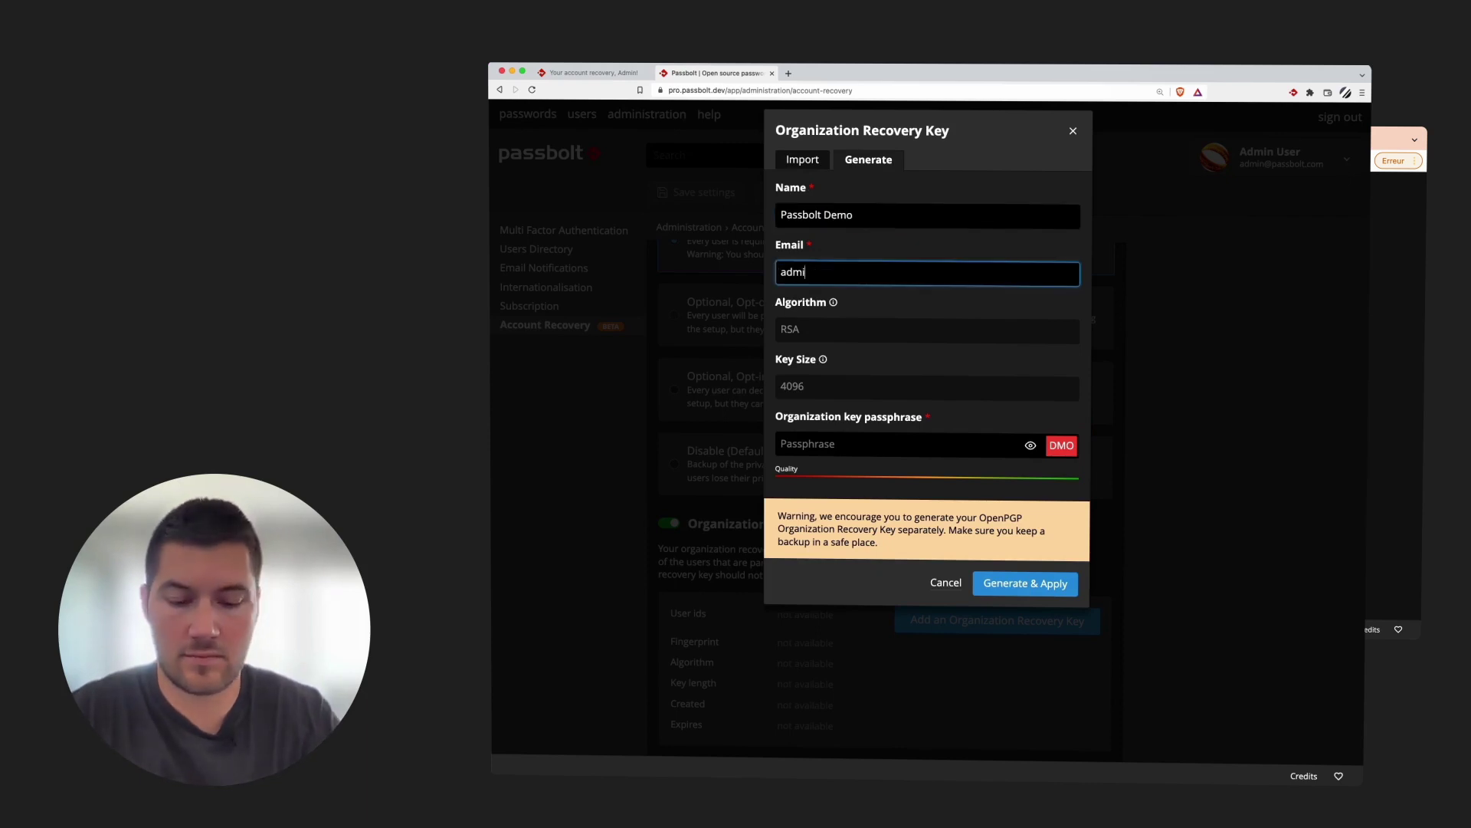
key("Tab")
type("••••••••••••••••••")
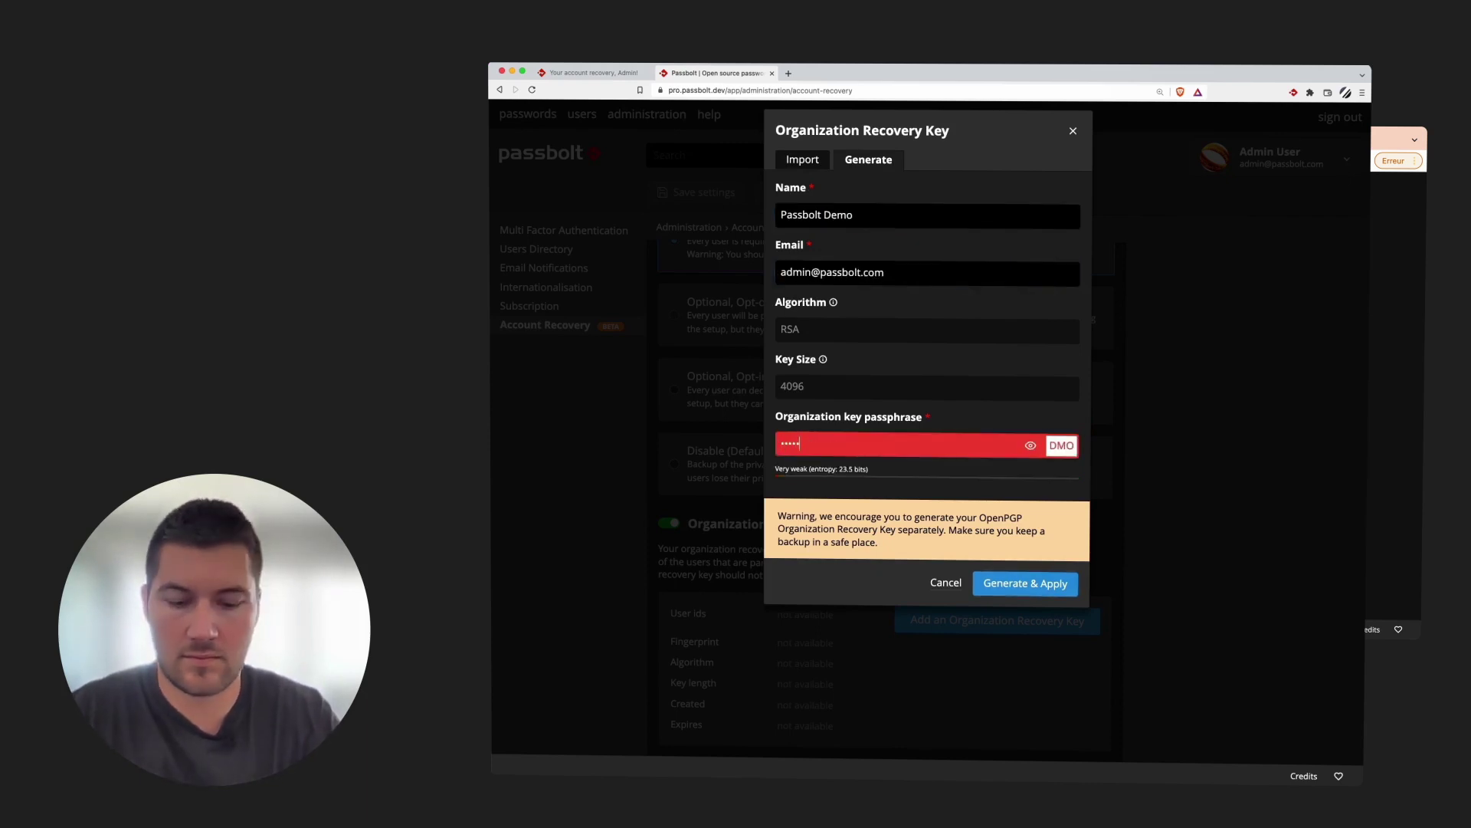
left_click(1022, 583)
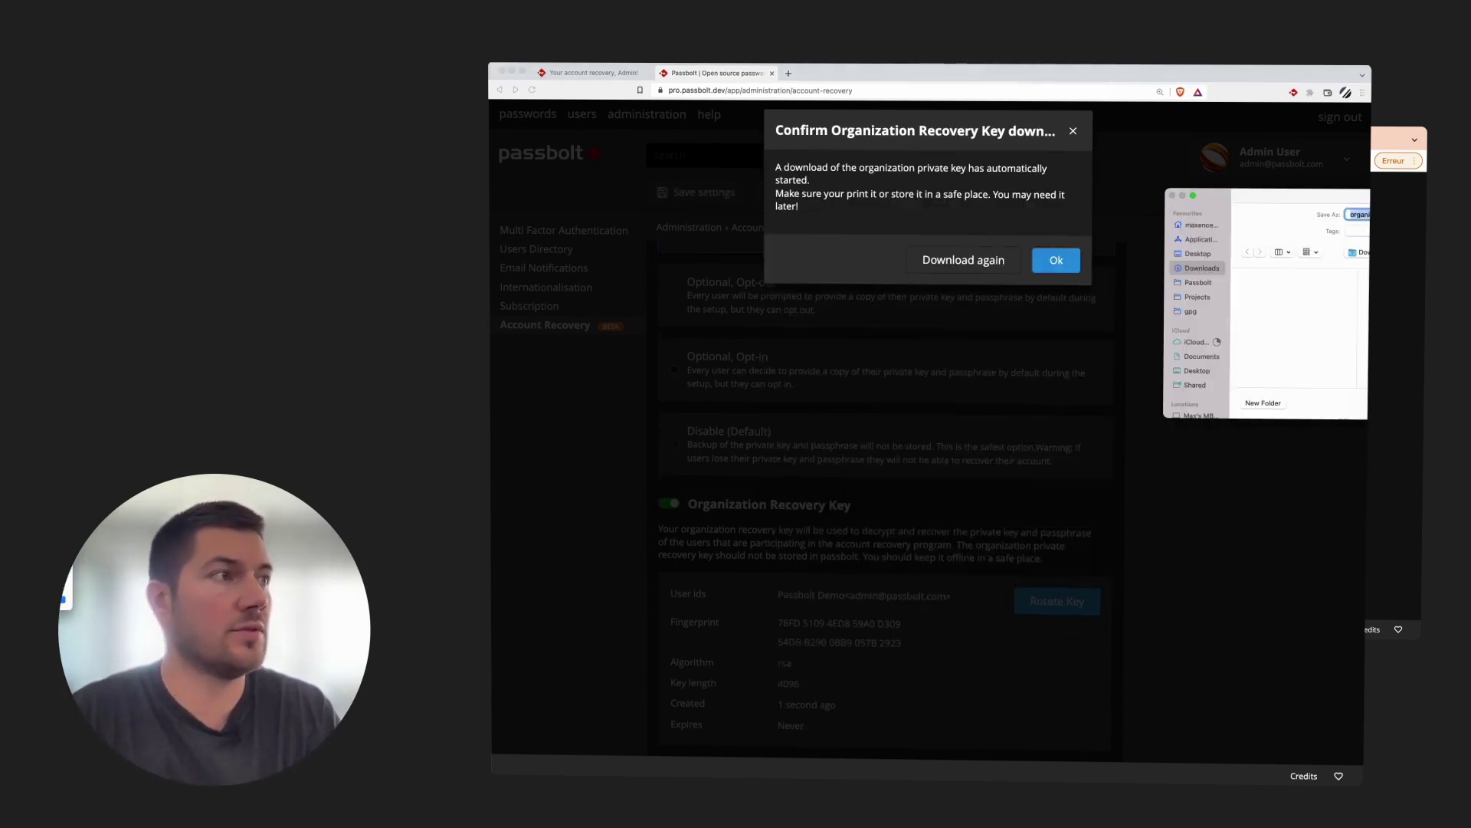
Keep the downloaded private key file and save the Mandatory policy with the new recovery key
key("Return")
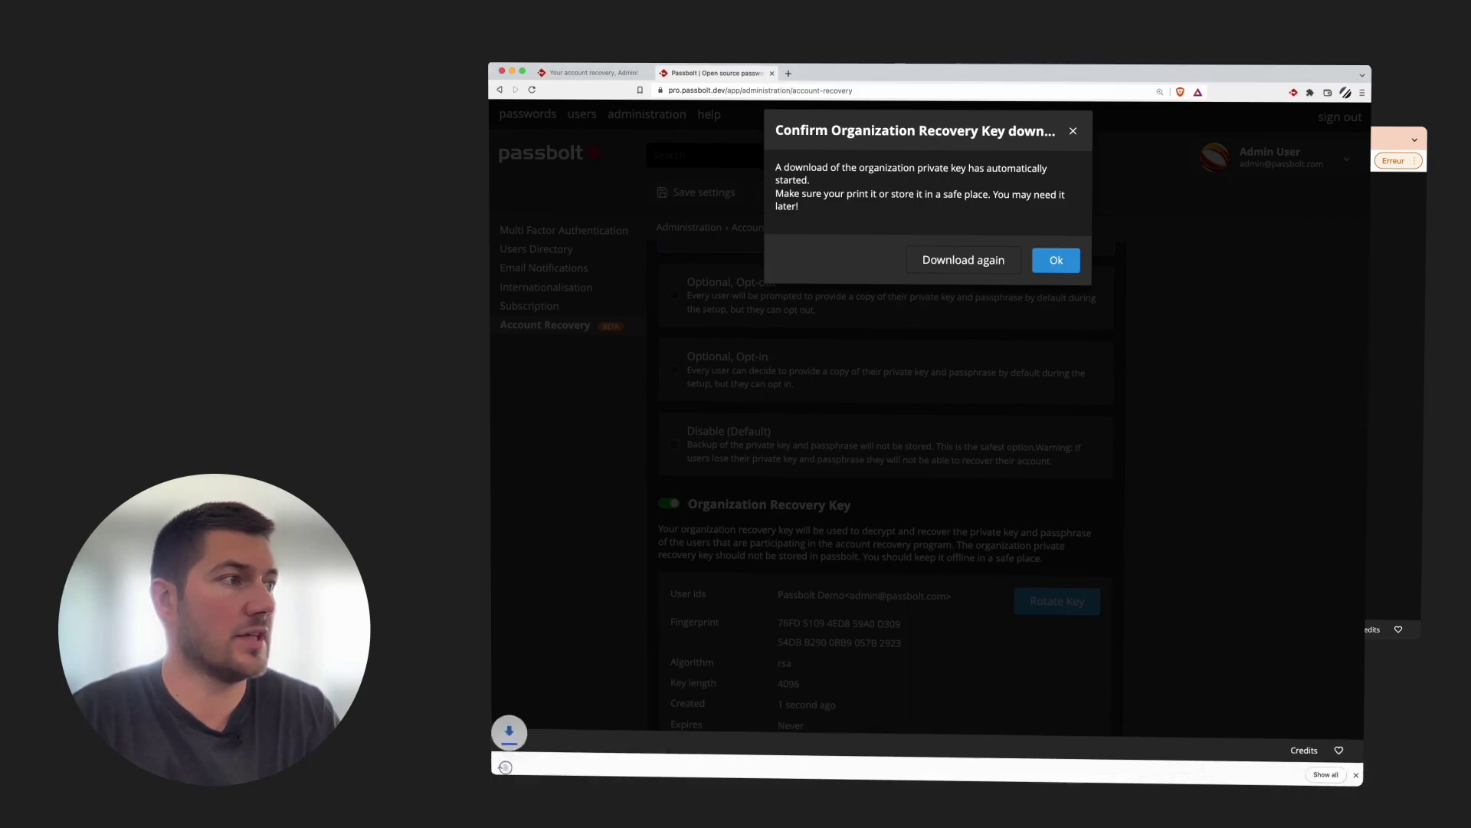
left_click(1046, 261)
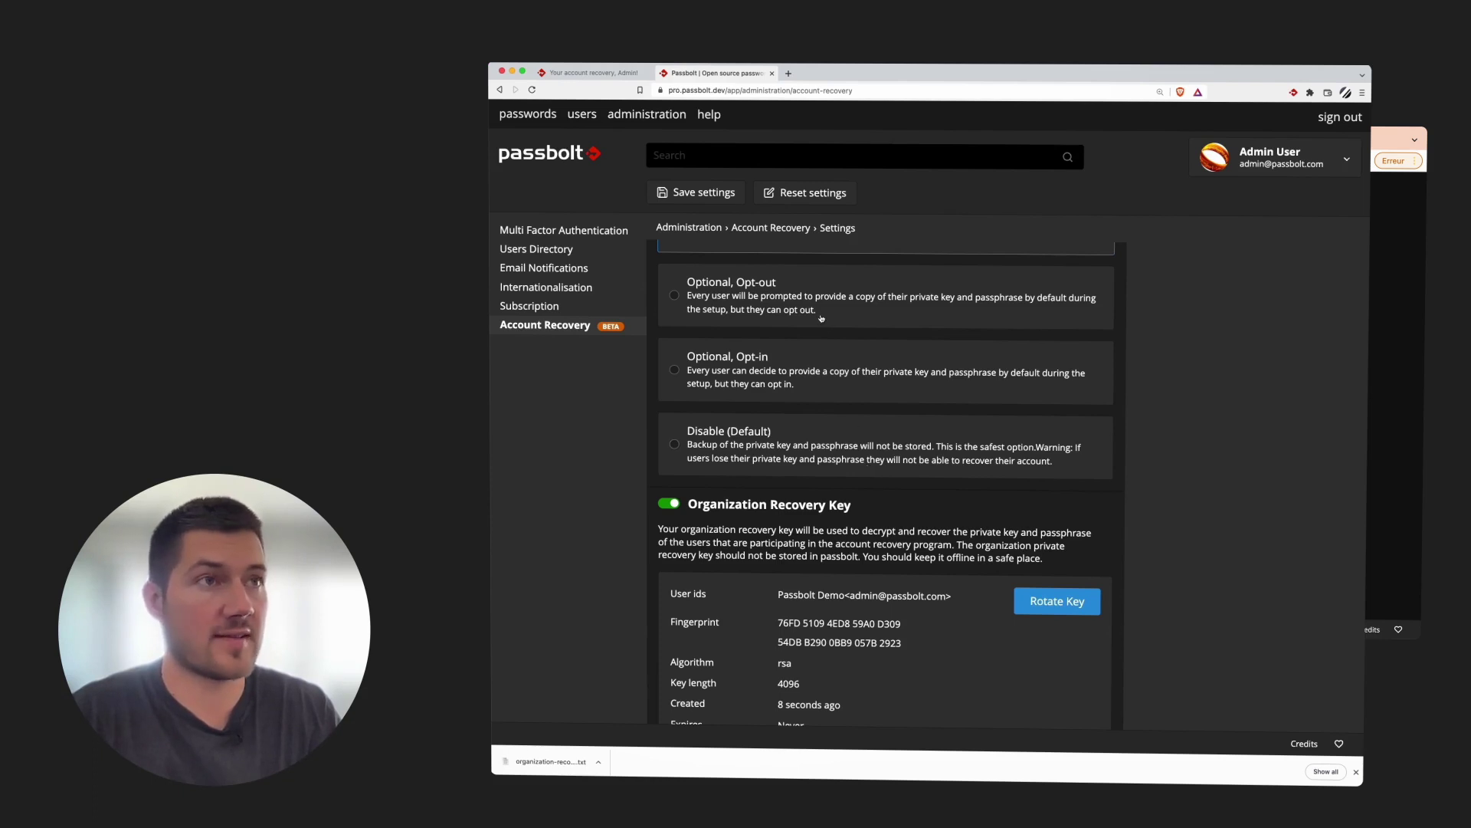
left_click(710, 201)
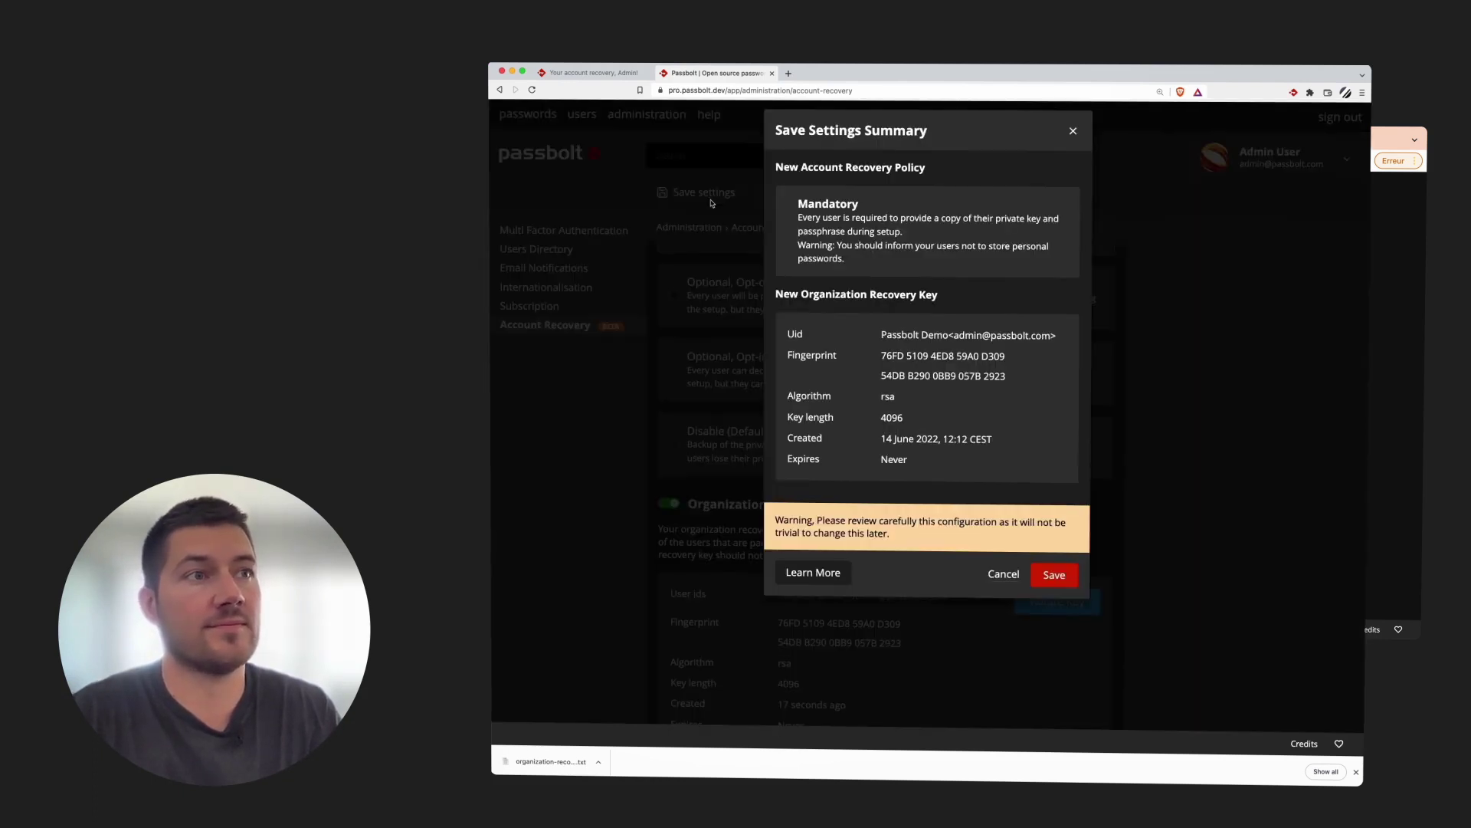
left_click(1062, 577)
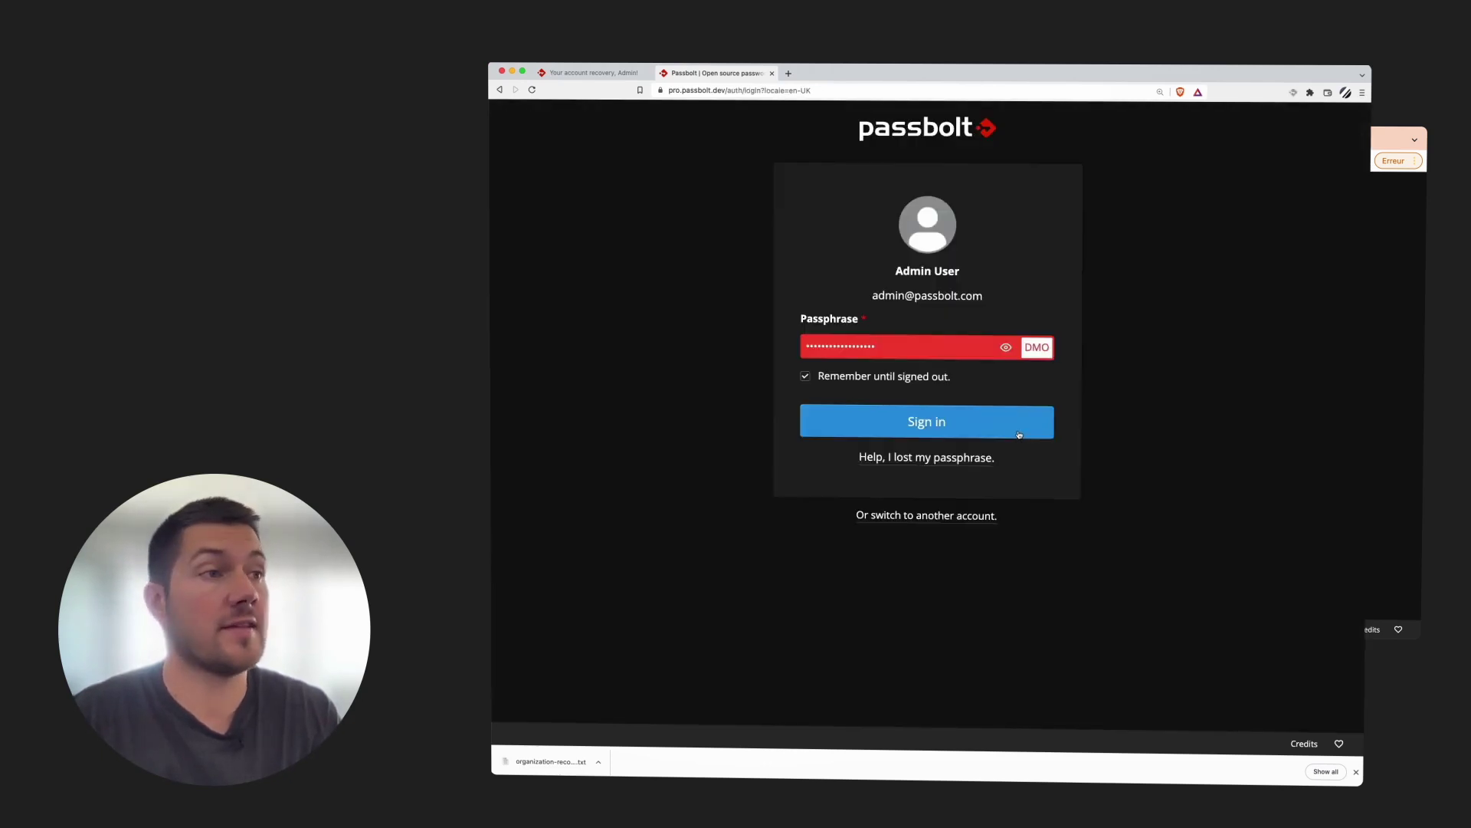
Sign back in as administrator and enrol in recovery, sharing the private key and confirming the passphrase
left_click(1020, 433)
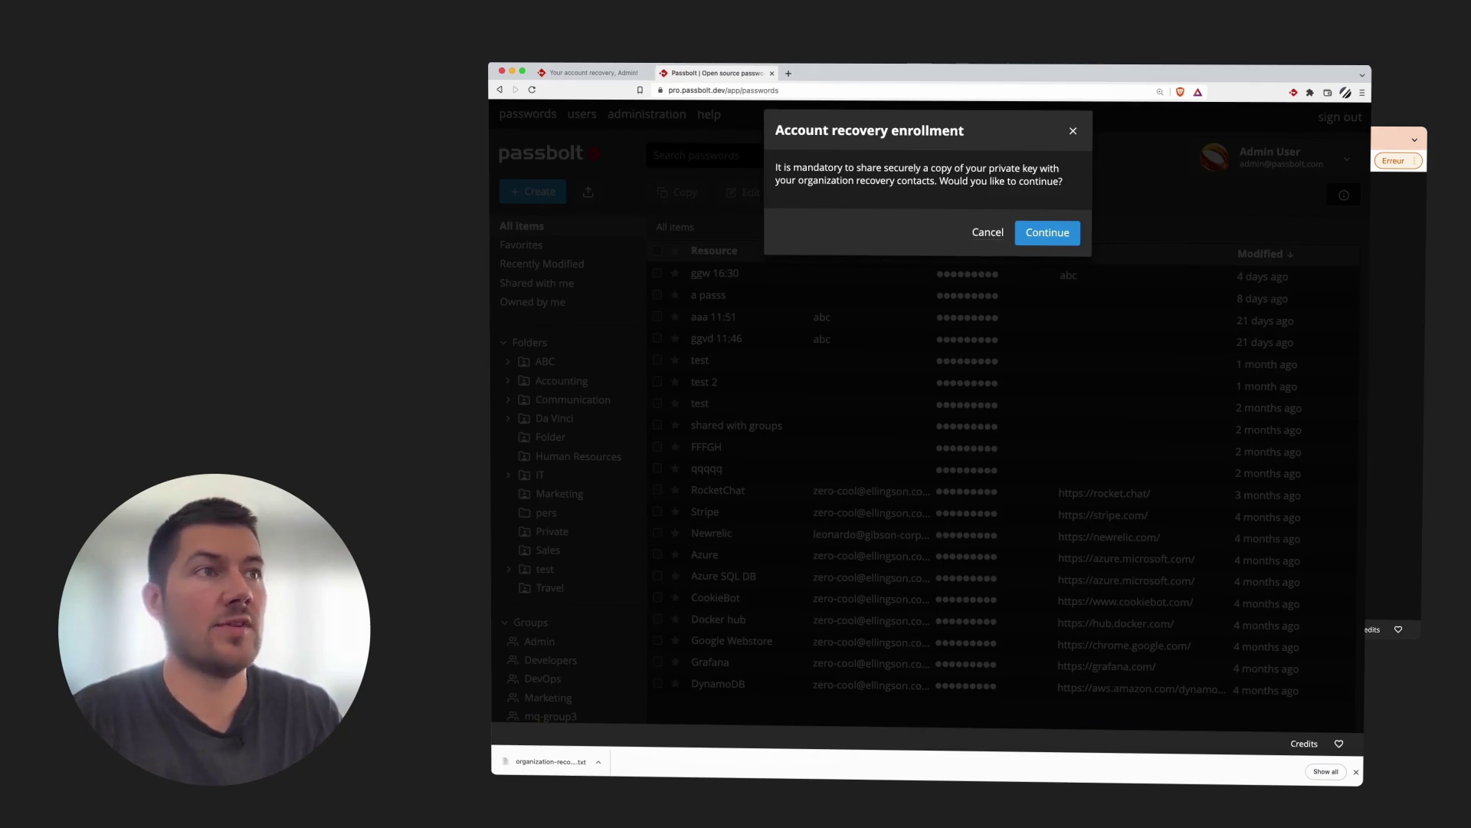
left_click(1043, 239)
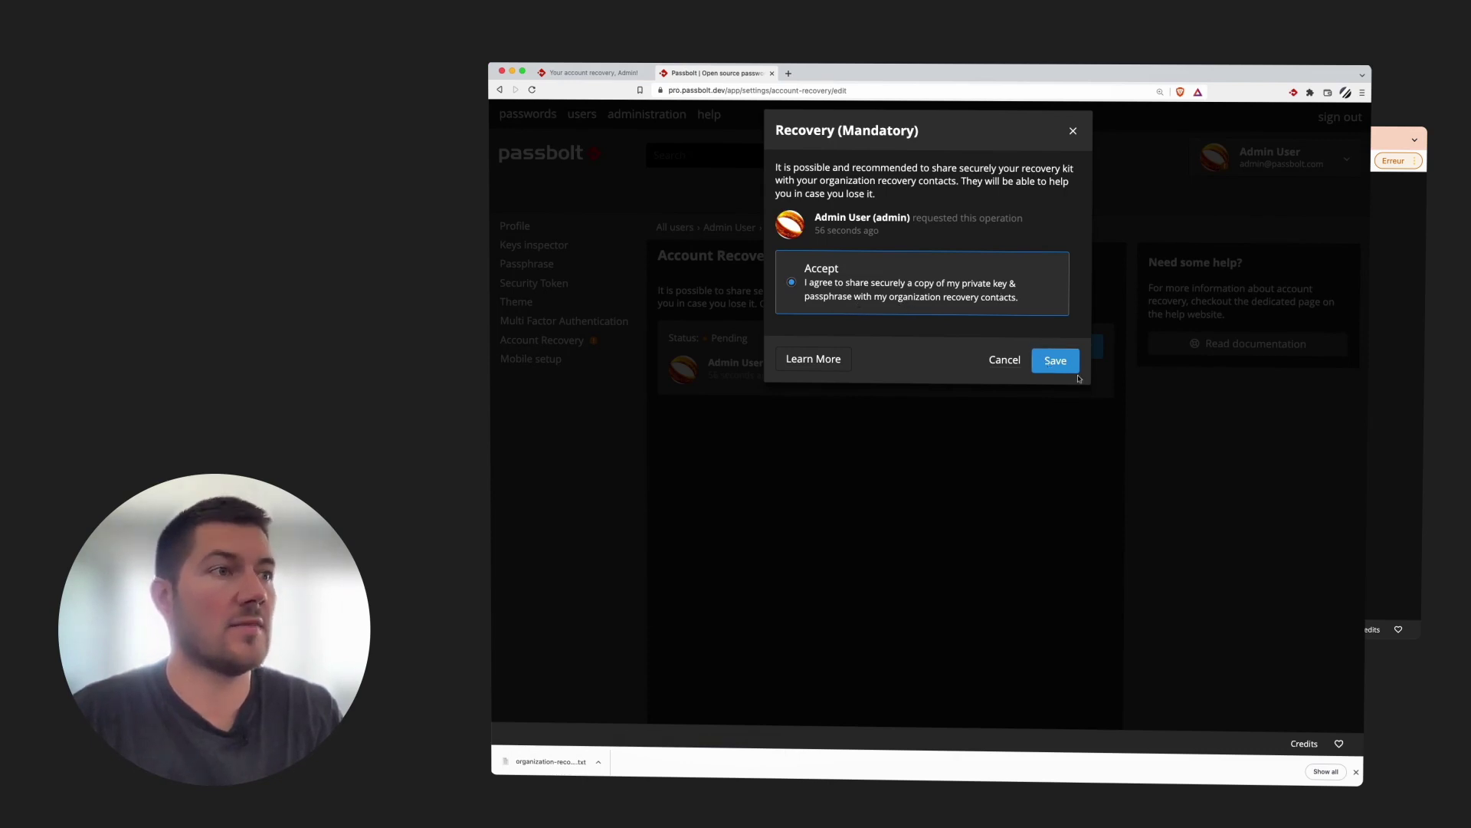
left_click(1055, 361)
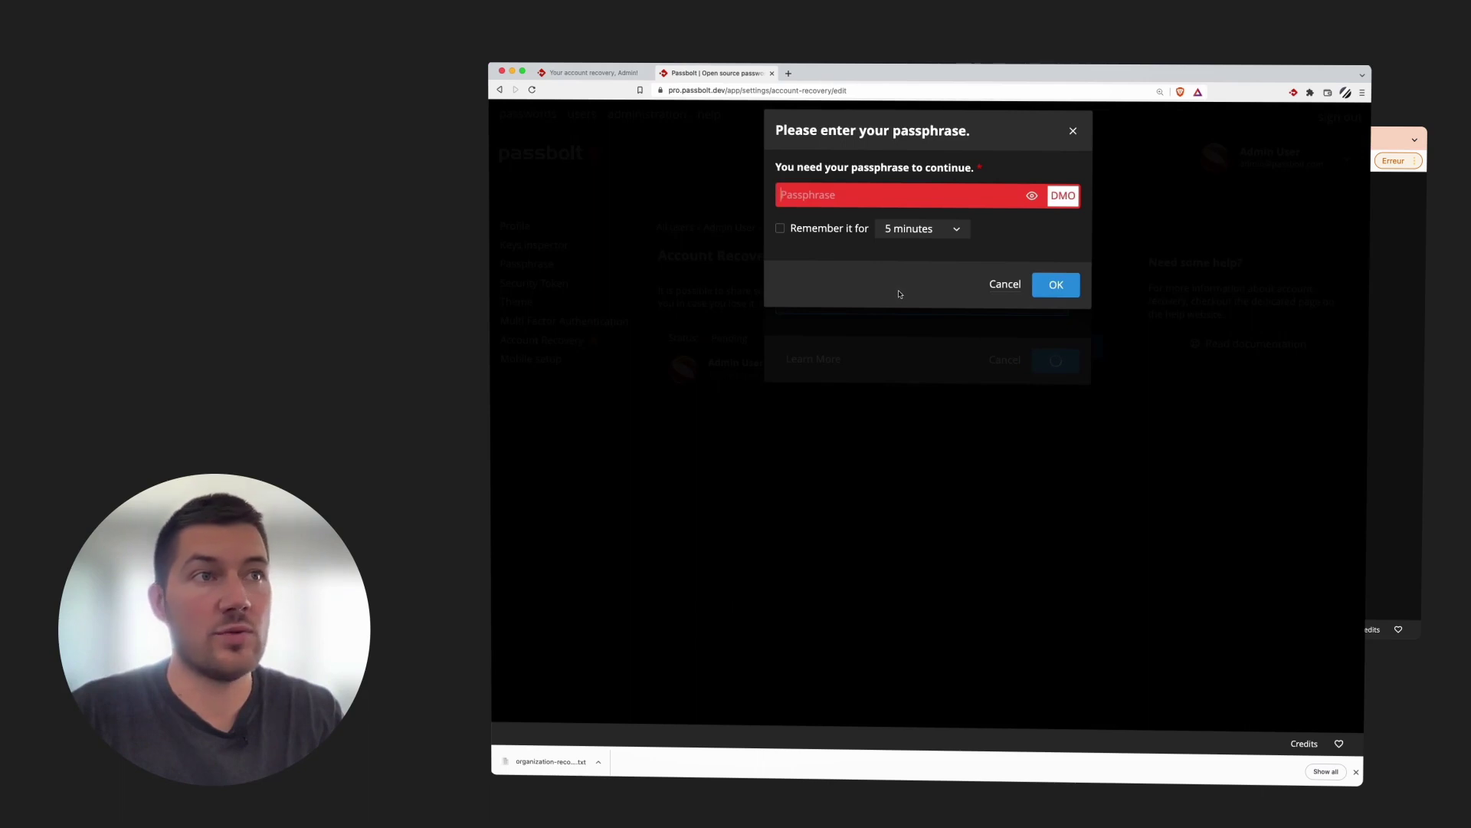
key("super+v")
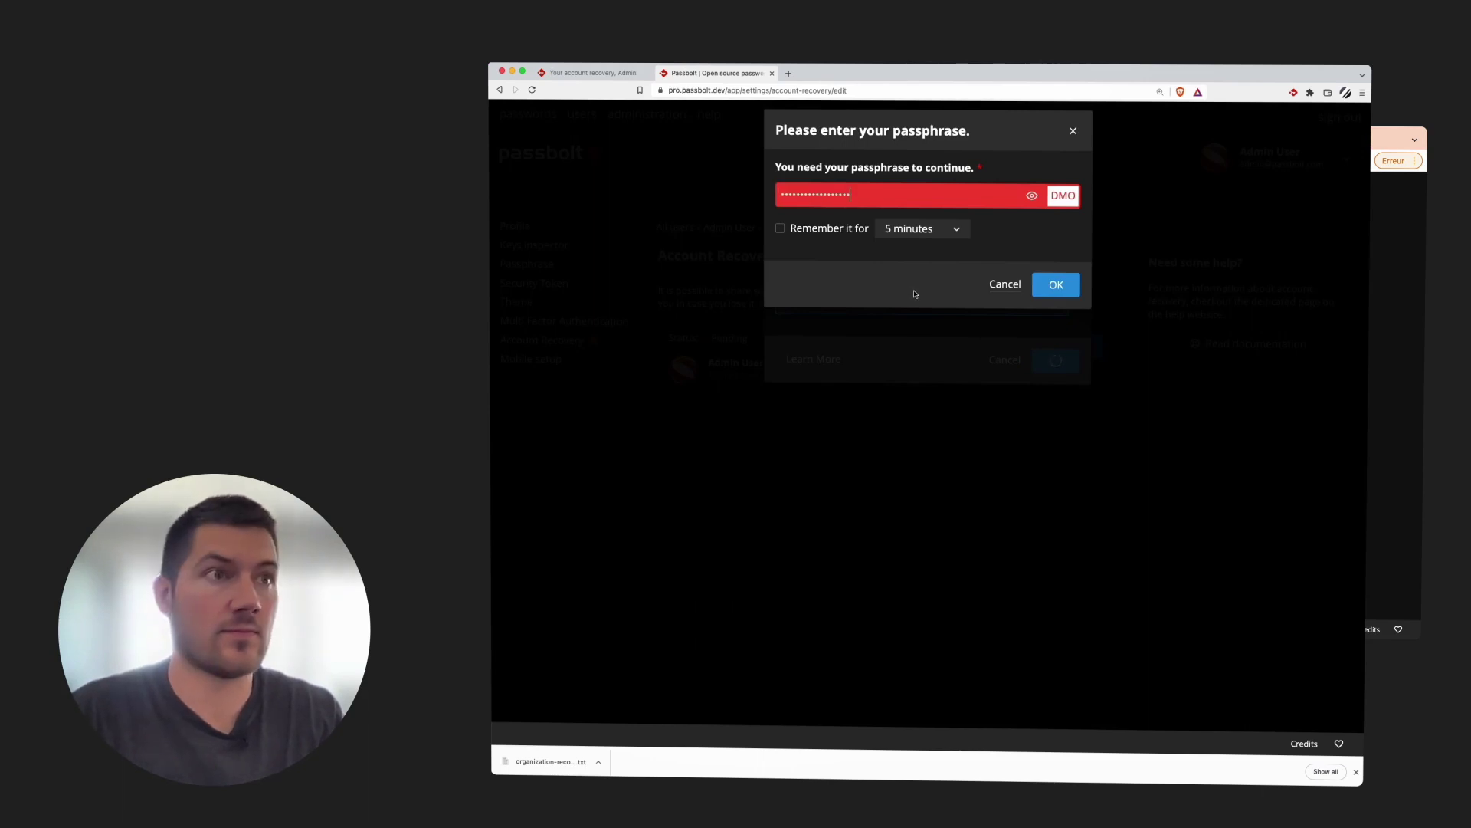
left_click(1036, 289)
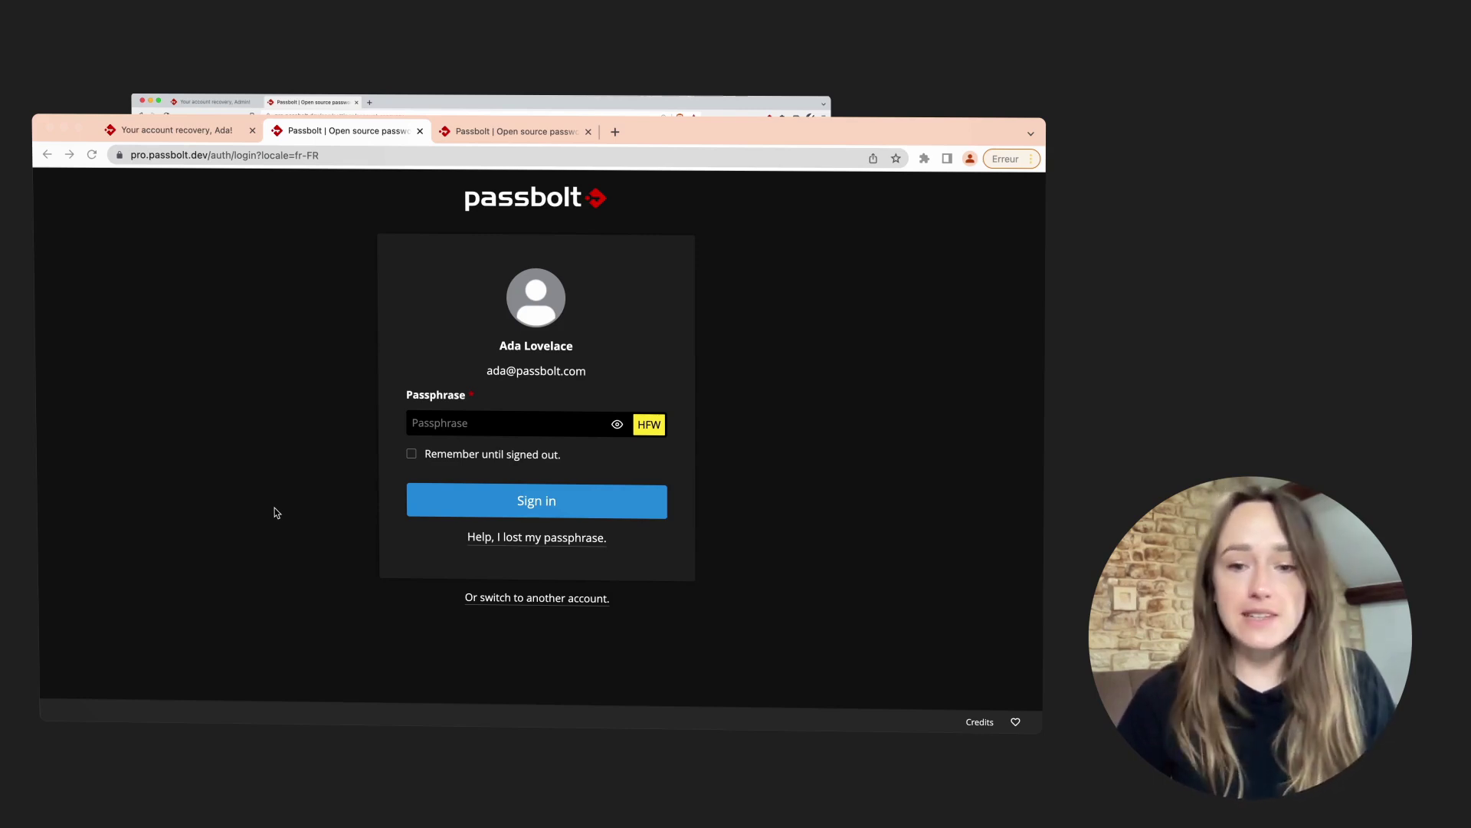
Bring the other user's browser window with the Passbolt sign-in page to the front
left_click(496, 565)
Request account recovery from an administrator, then start the recovery from the reloaded recovery email
left_click(526, 545)
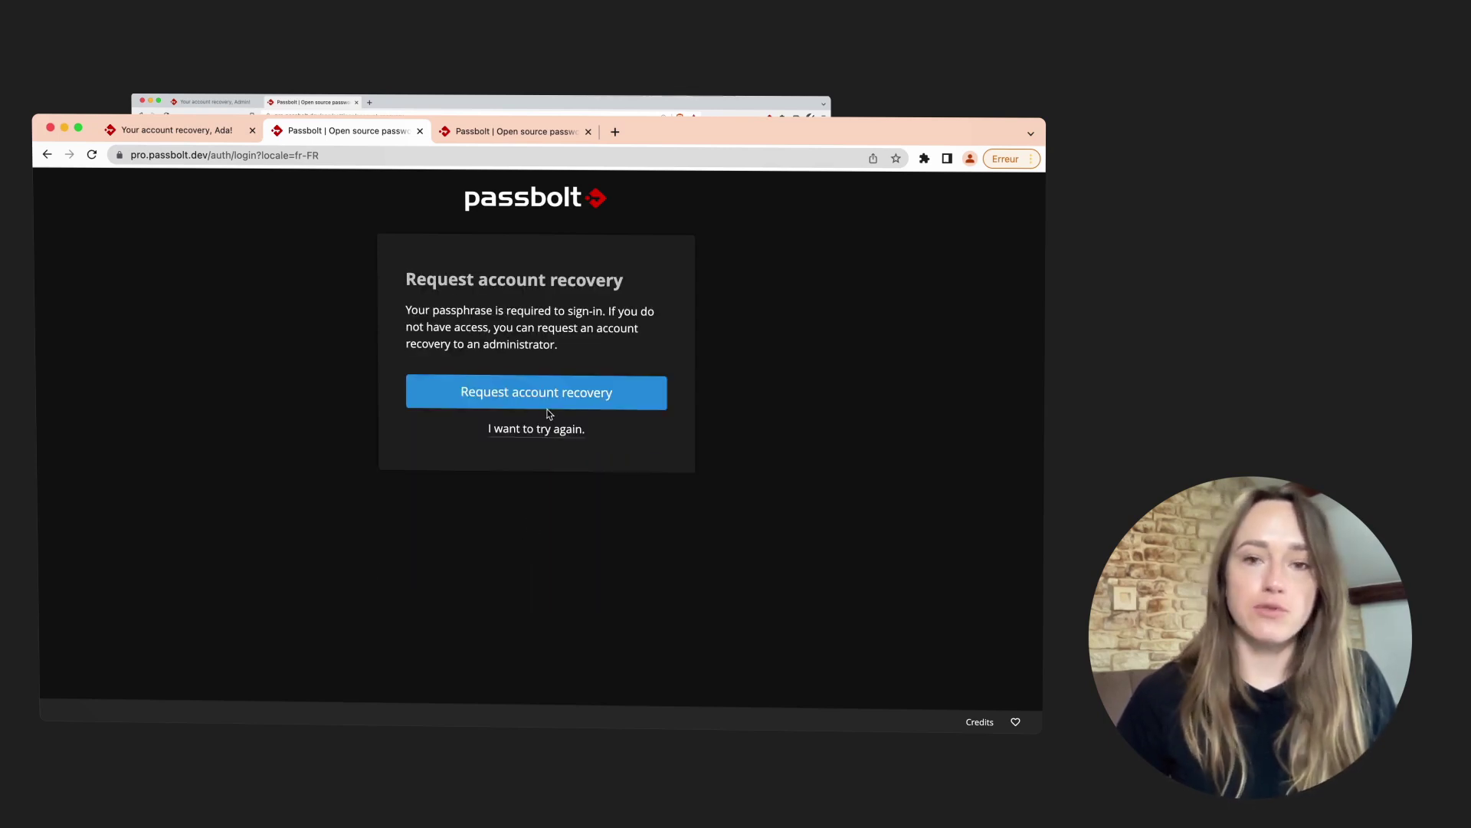
left_click(546, 403)
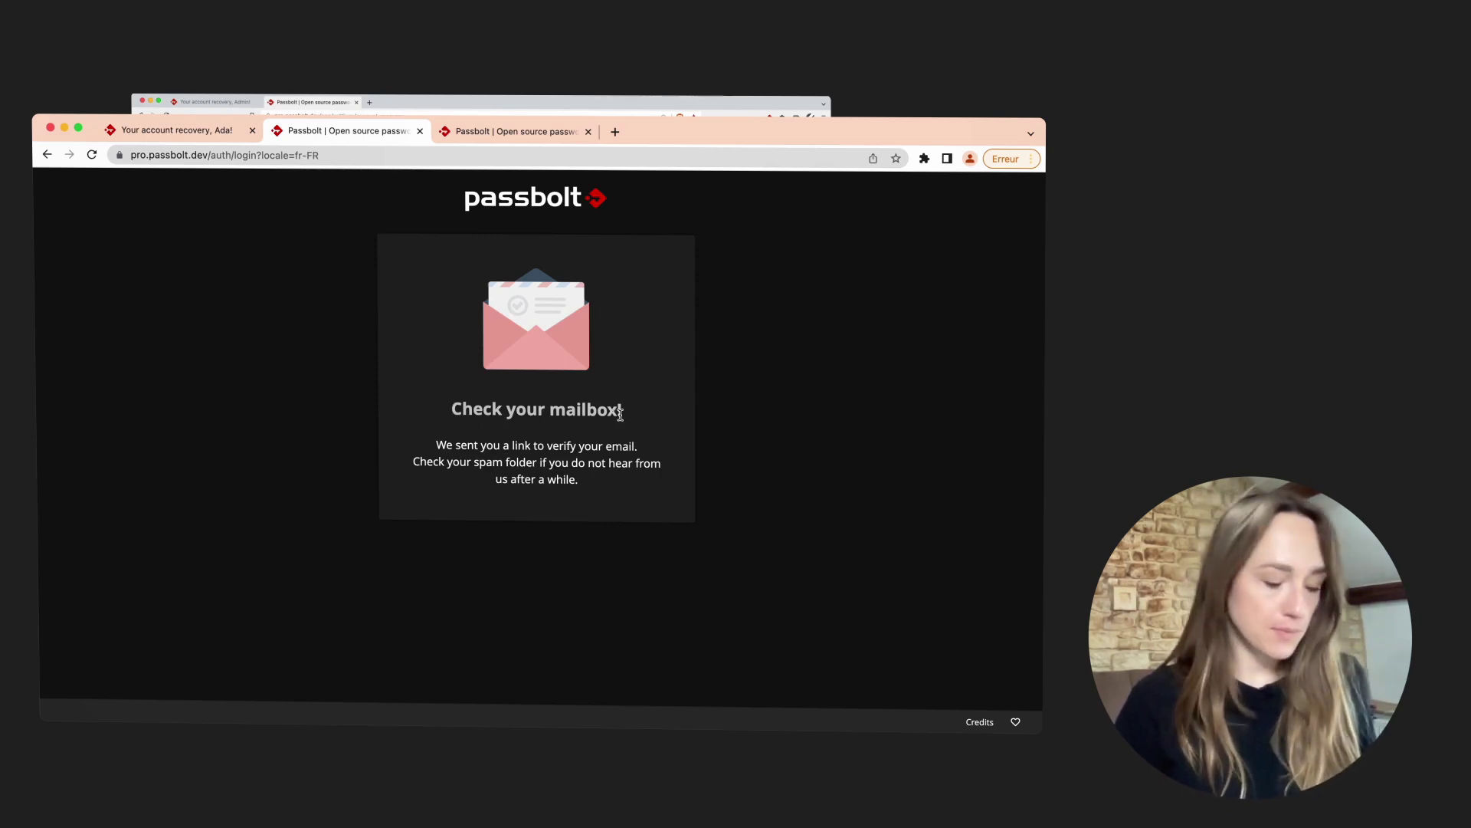
left_click(198, 141)
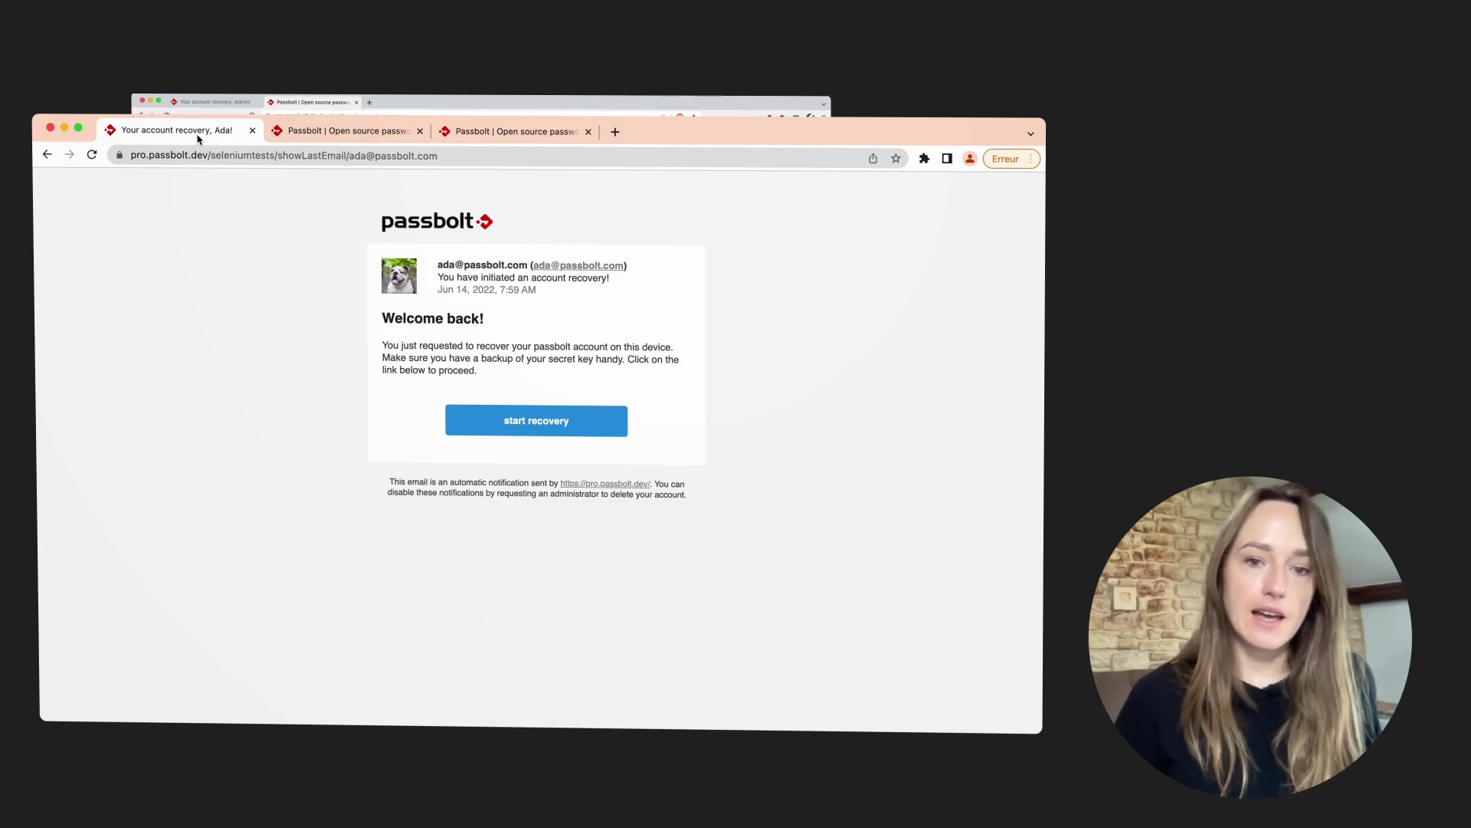
key("super+r")
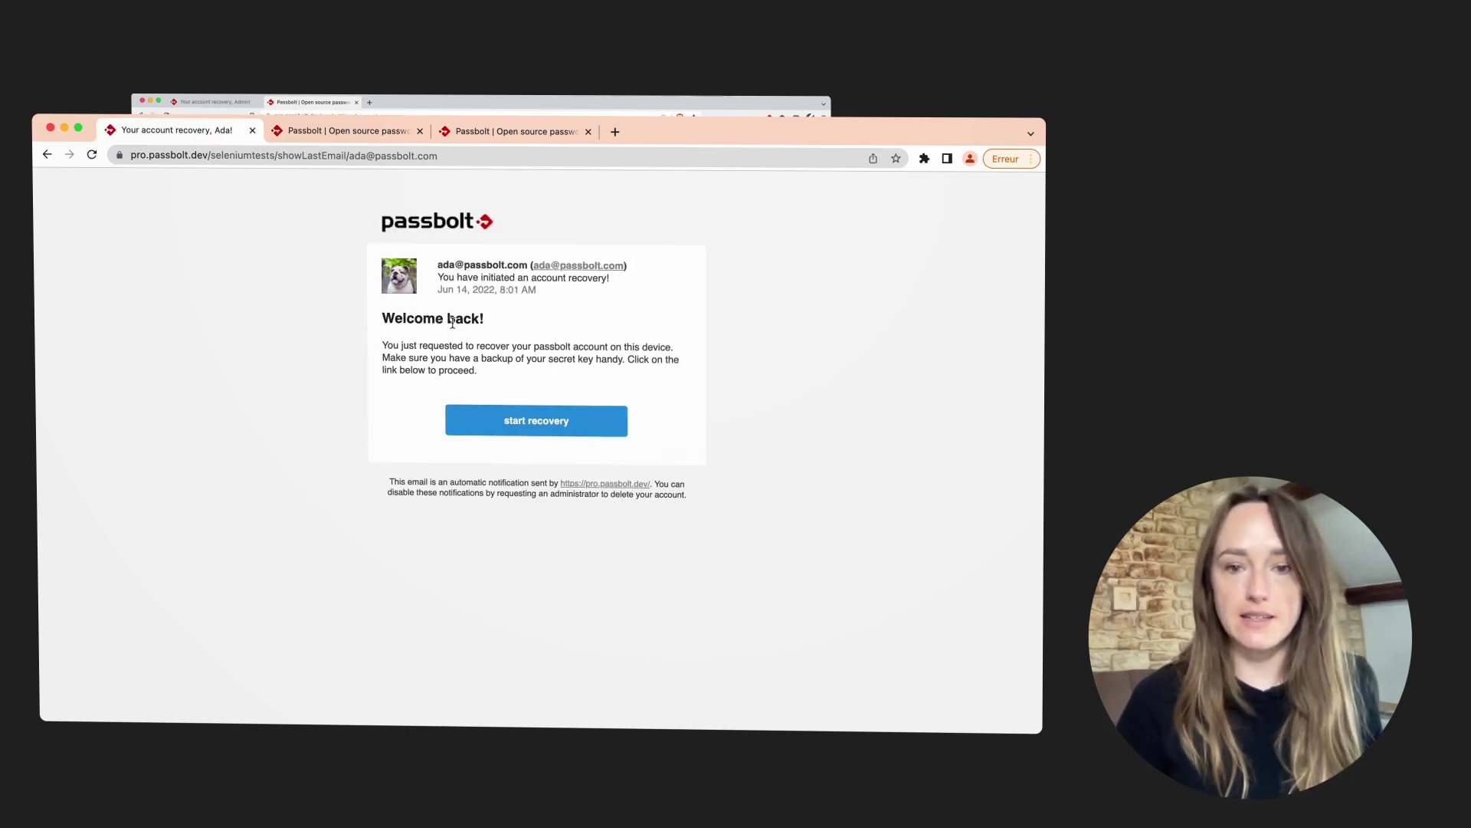
left_click(540, 424)
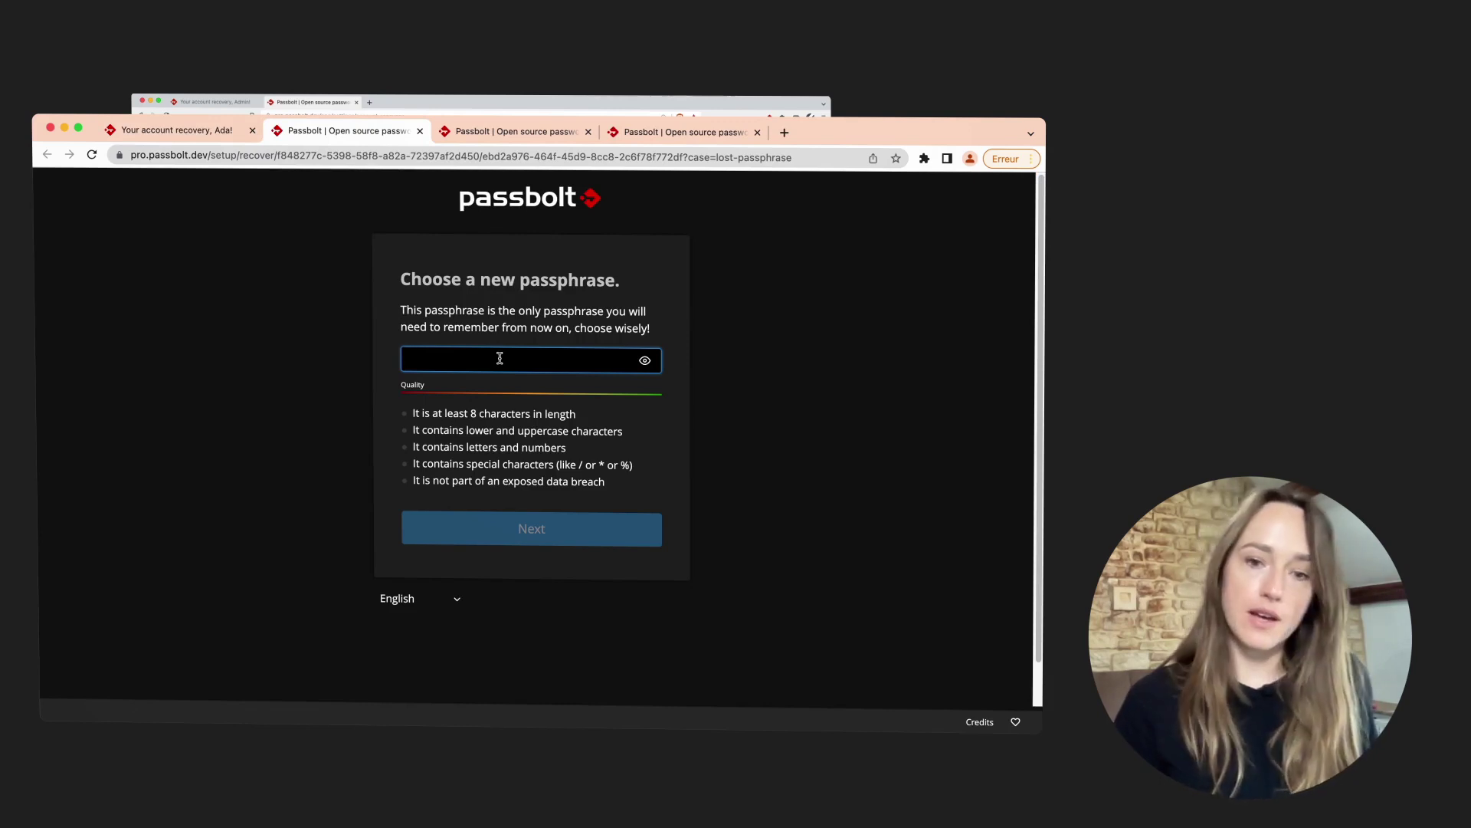
Paste a new passphrase, randomize the security token, and submit the recovery request
key("super+v")
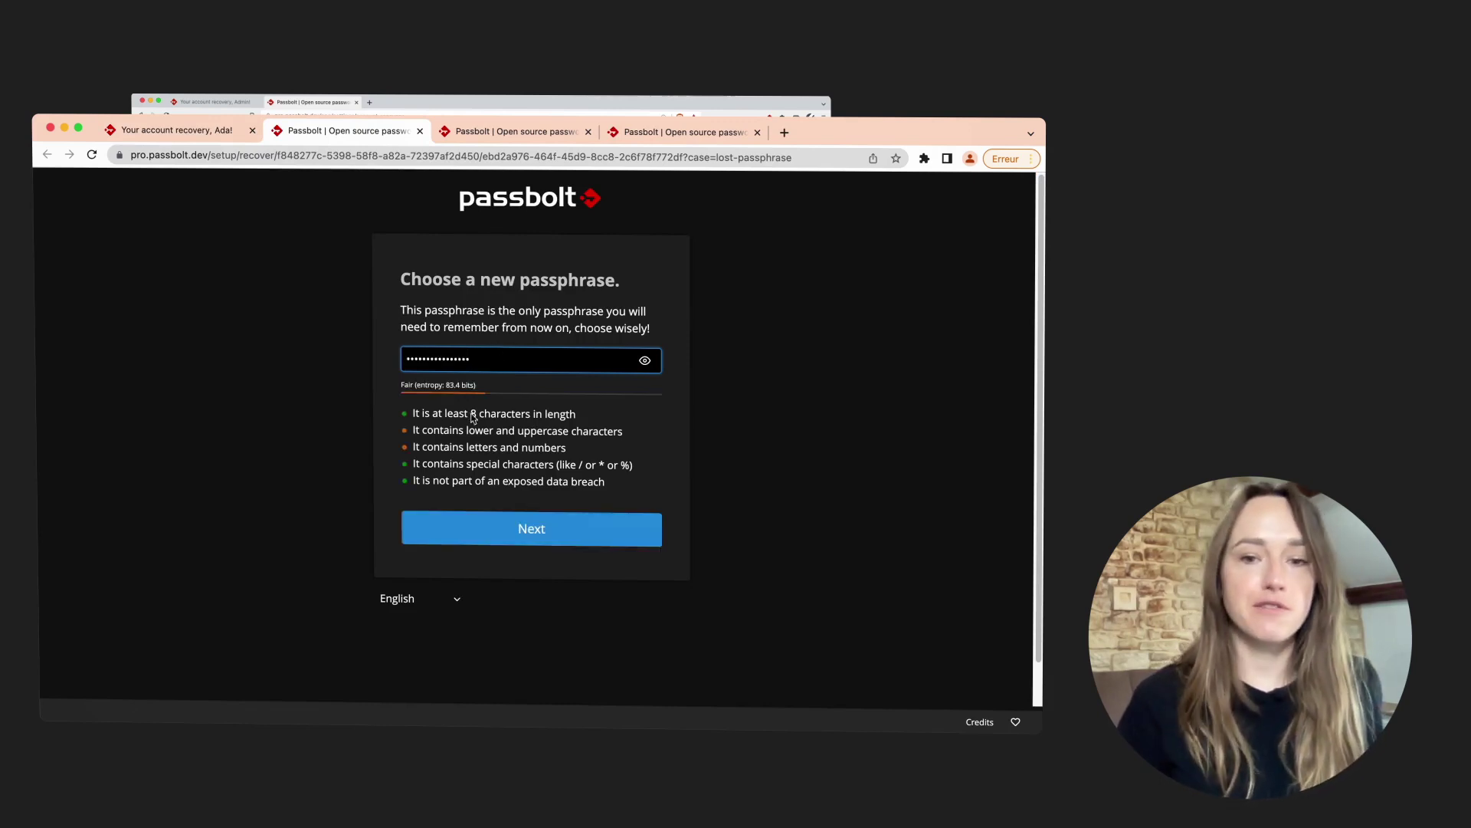
left_click(547, 540)
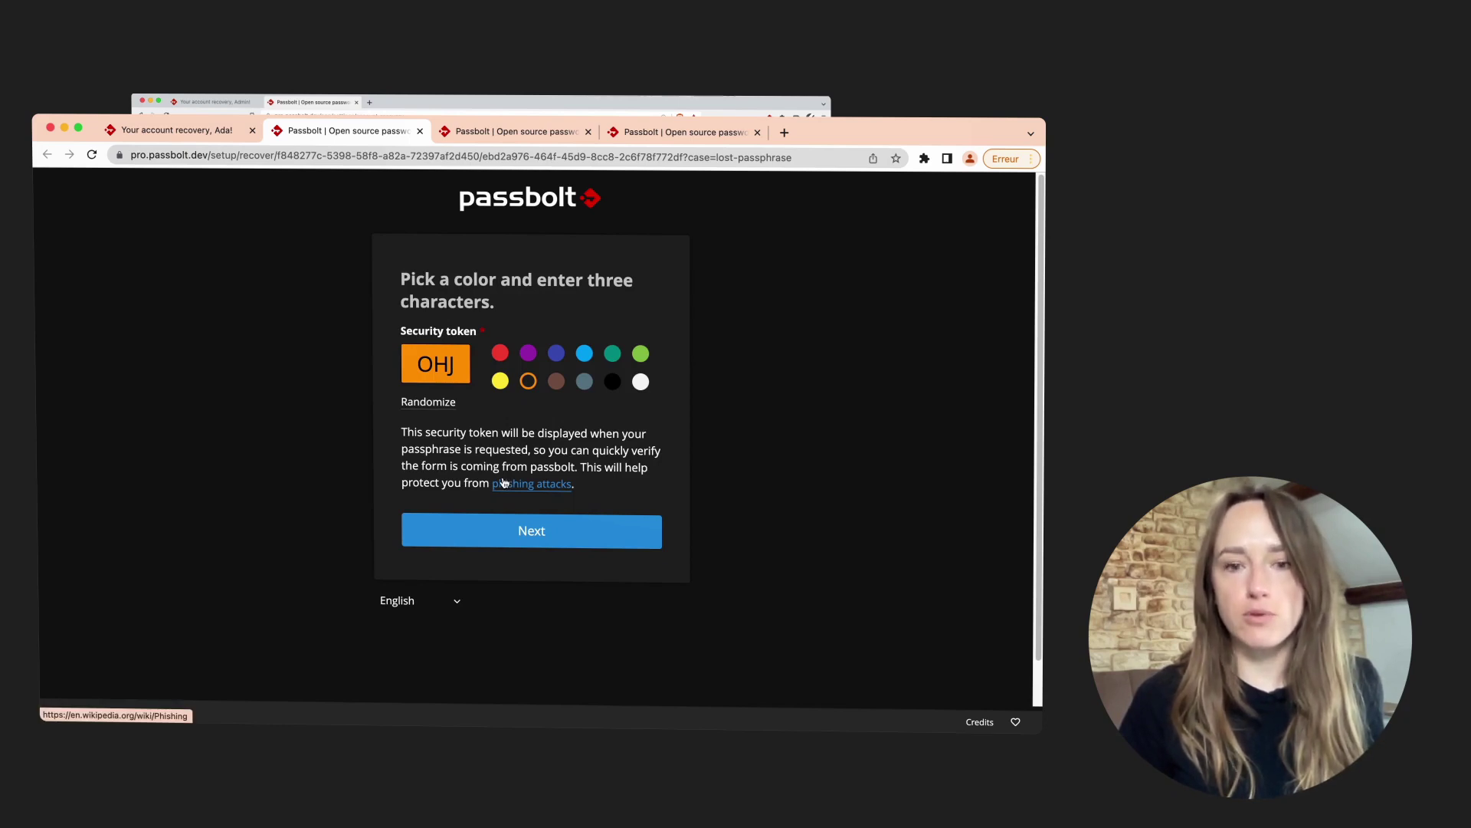
left_click(432, 405)
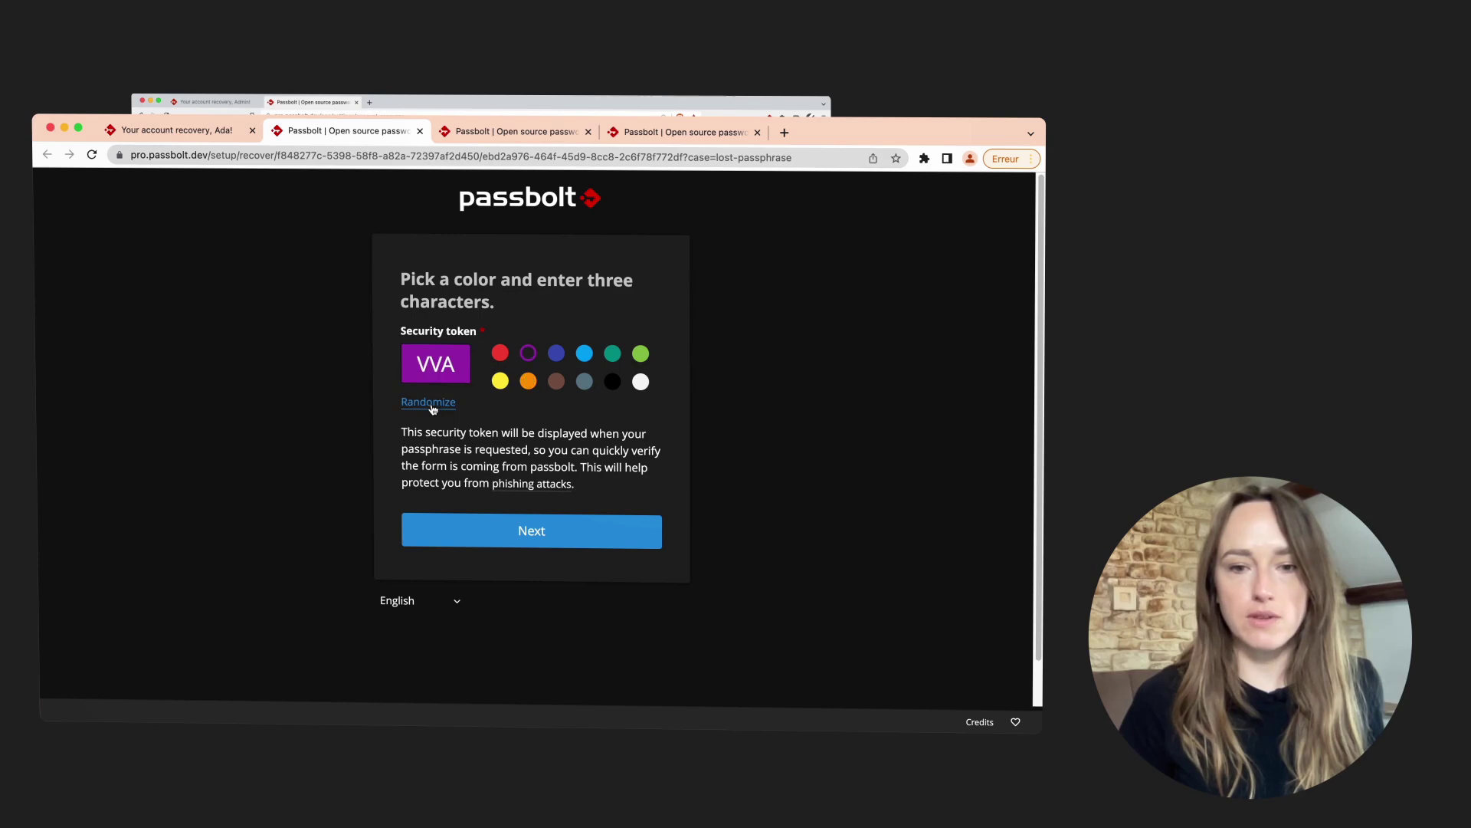
left_click(540, 541)
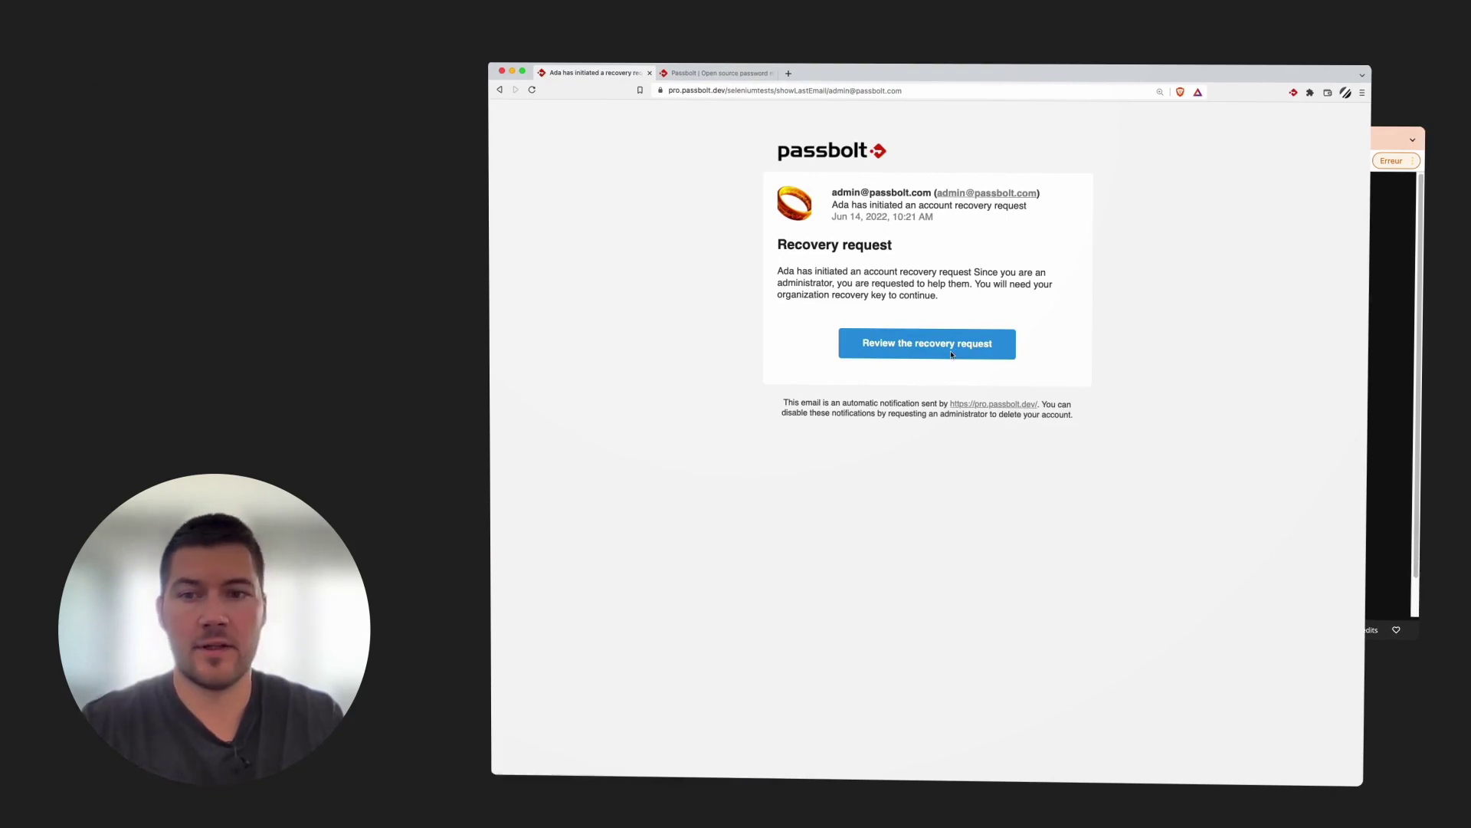
Open the user's recovery request and submit an Approve decision
left_click(893, 344)
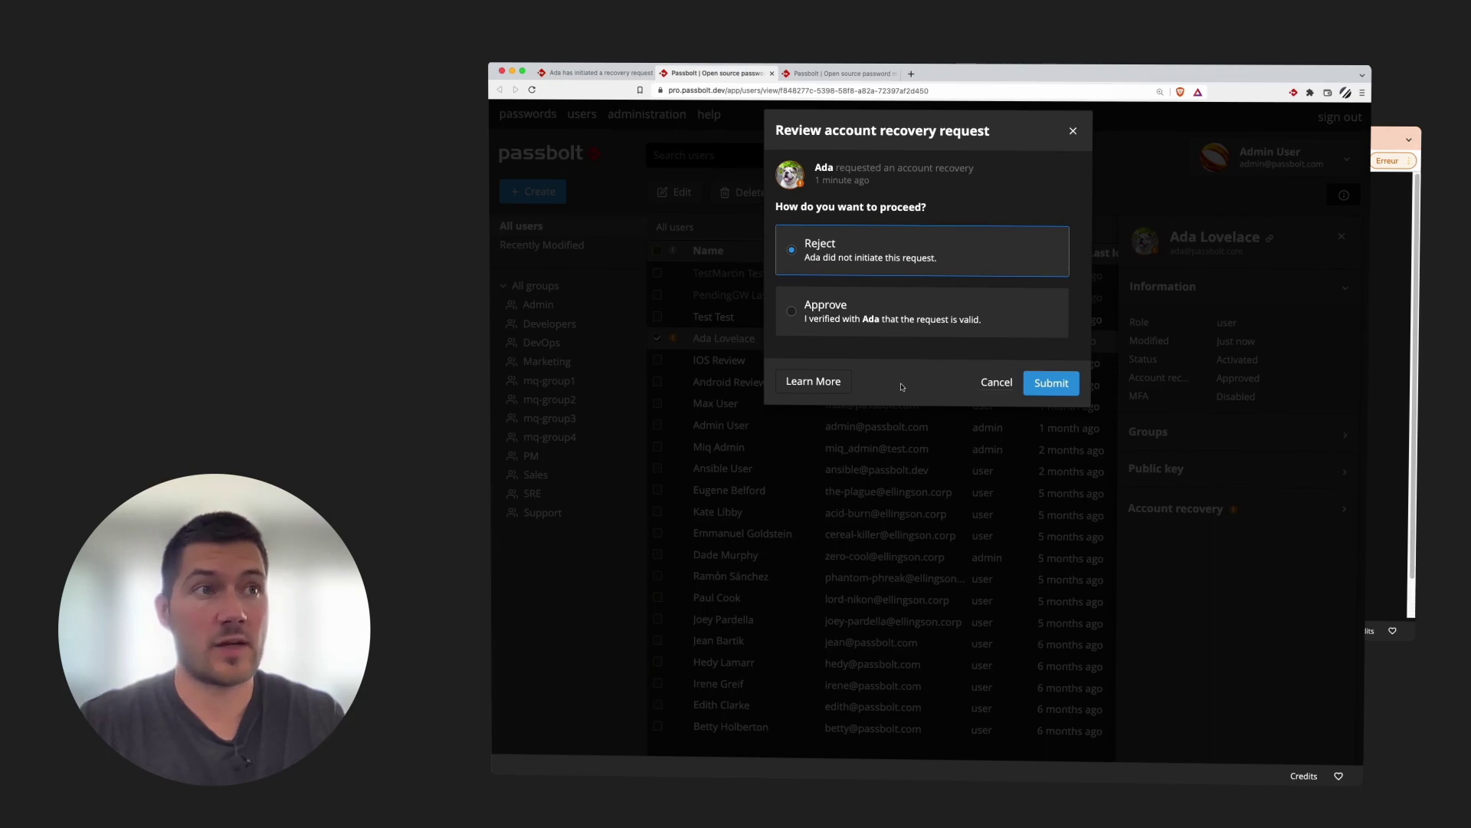
left_click(884, 307)
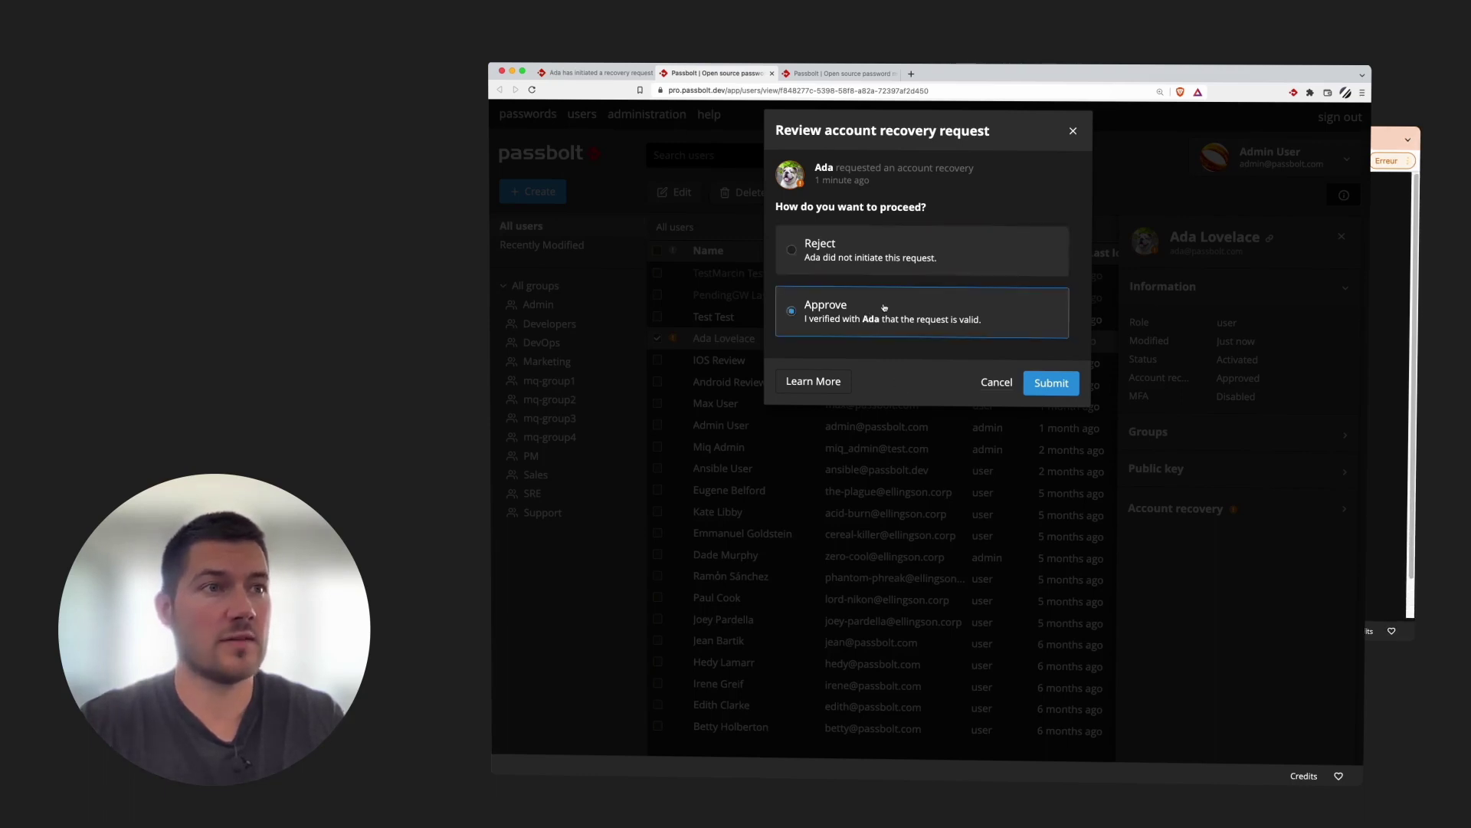
left_click(1053, 390)
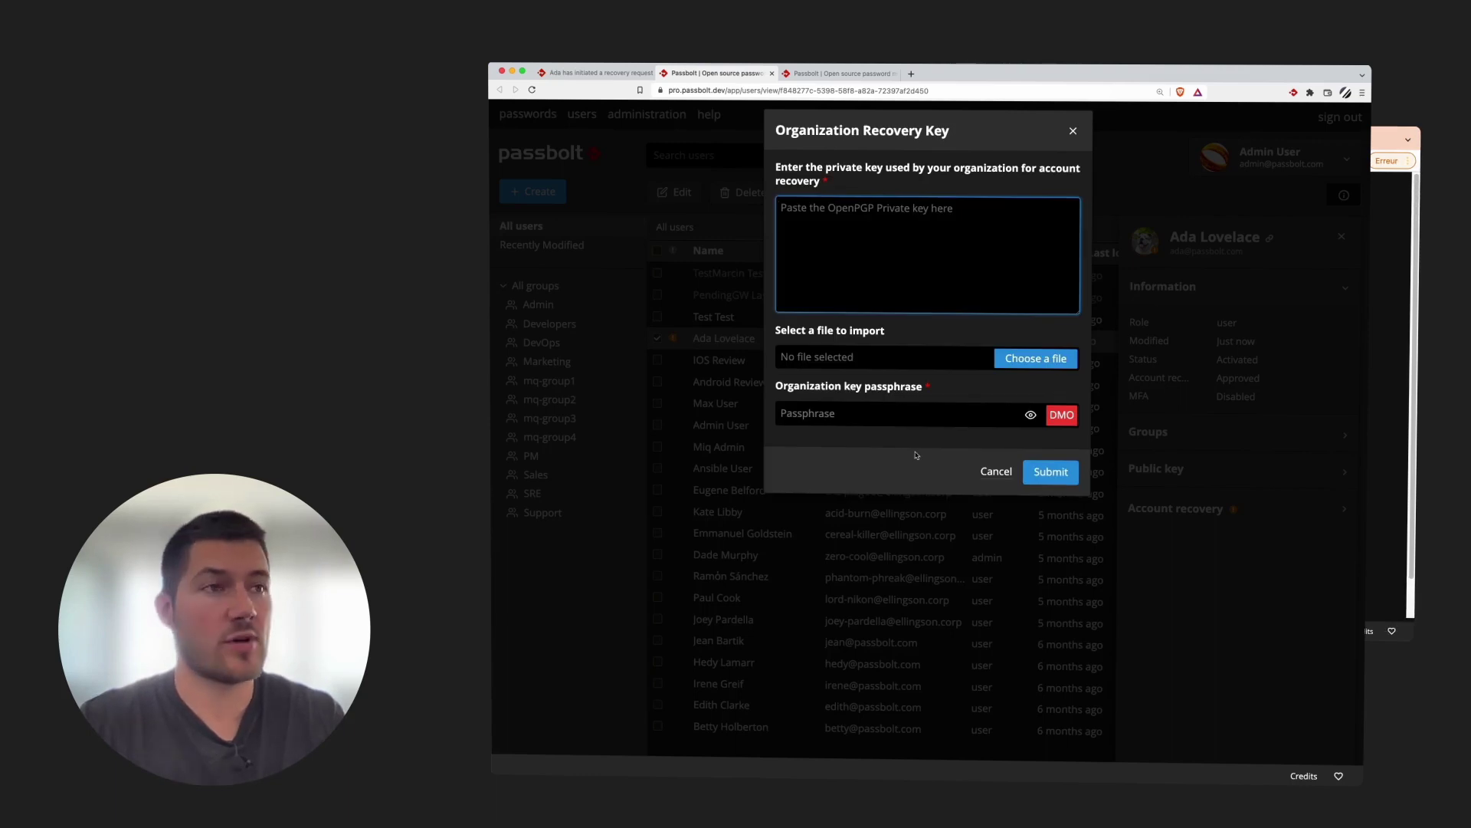
Load organization-recovery-private-key-2022-06-06.txt, enter its passphrase, and save the review
left_click(1035, 362)
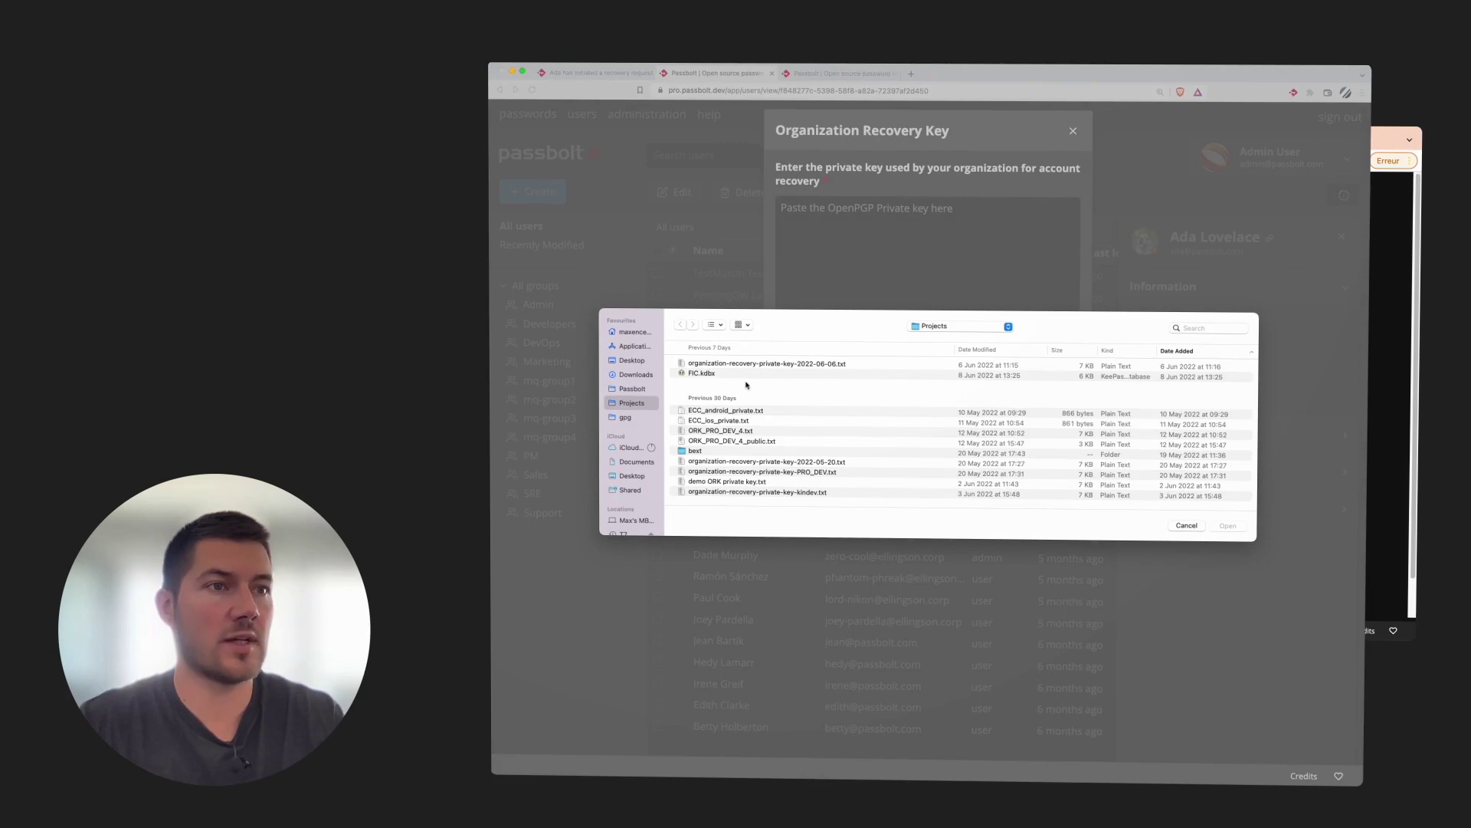
double_click(751, 365)
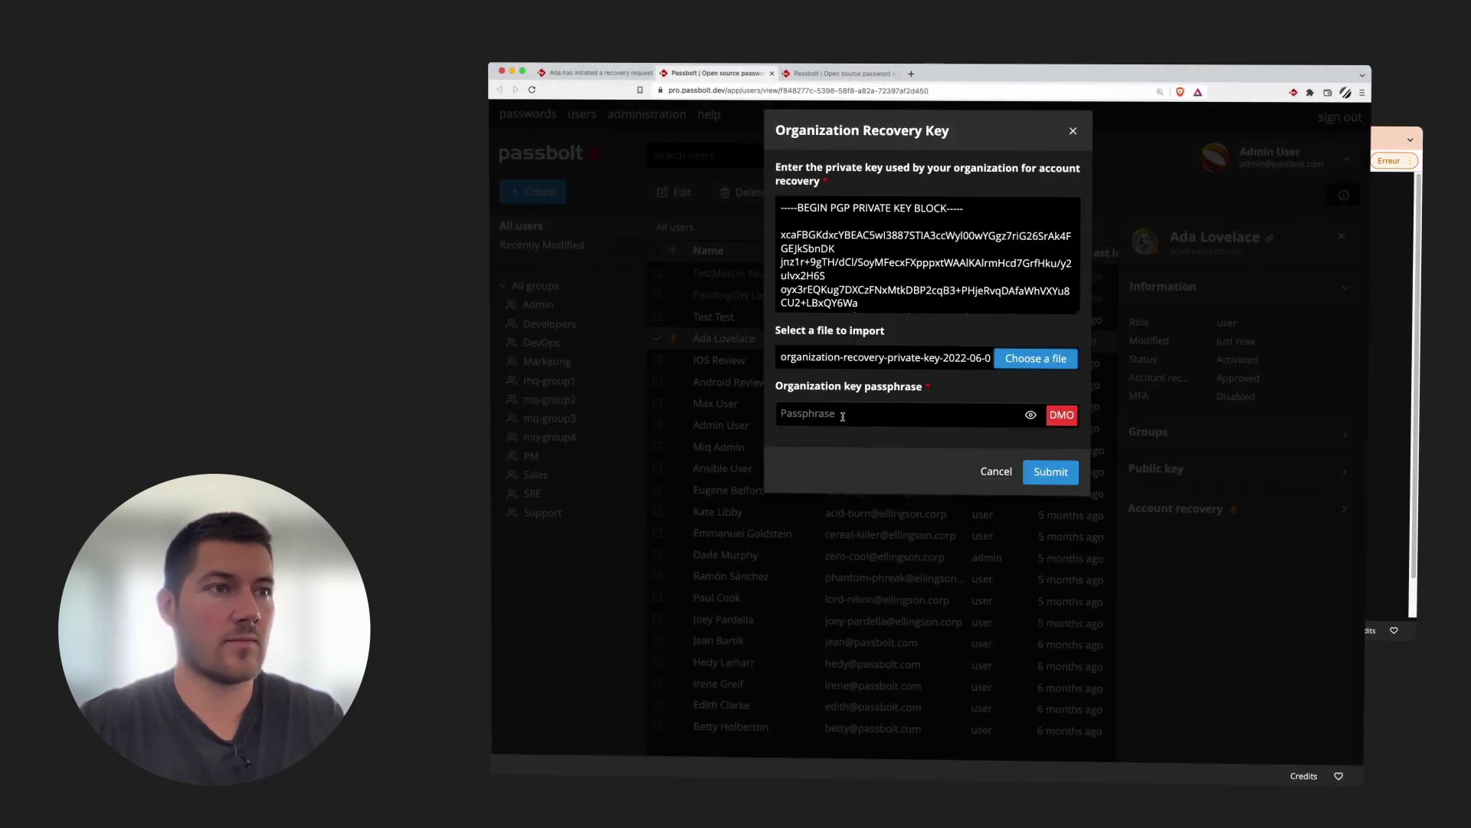
left_click(843, 416)
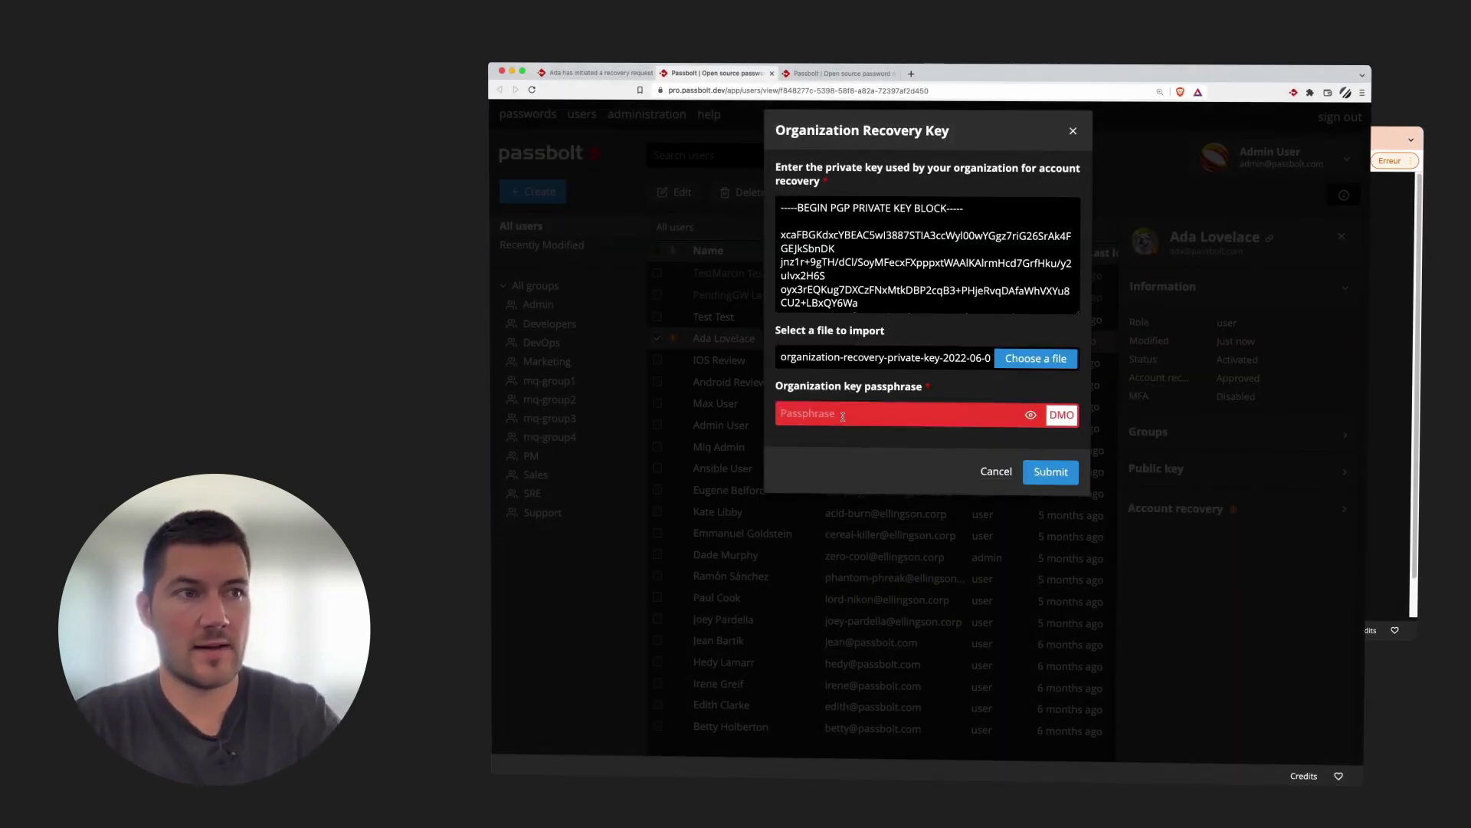
type("••••••••••••••••••")
key("Return")
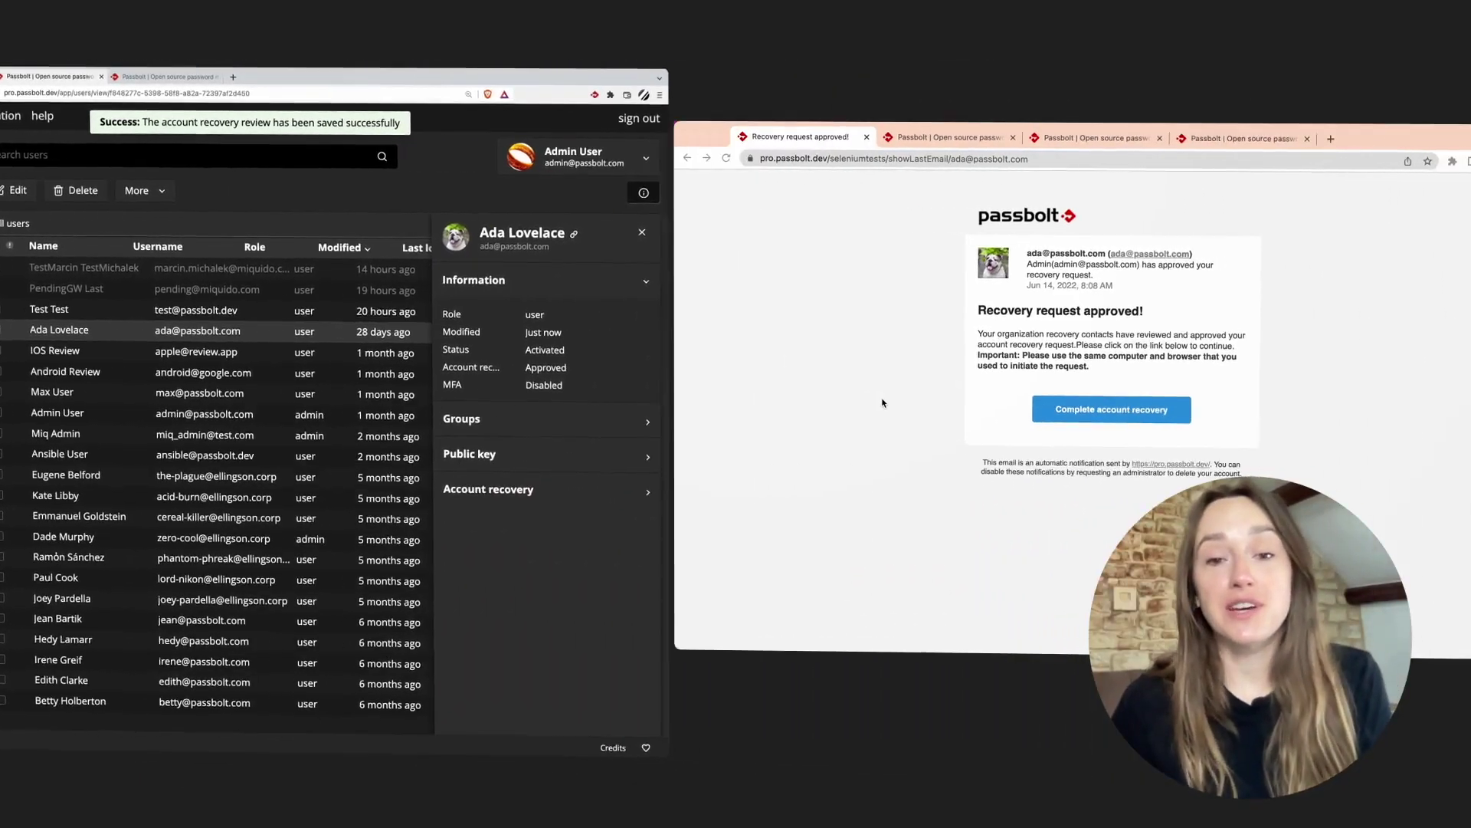
Complete the user's recovery from the approval email with the pasted passphrase and pass the recovery kit page
left_click(879, 401)
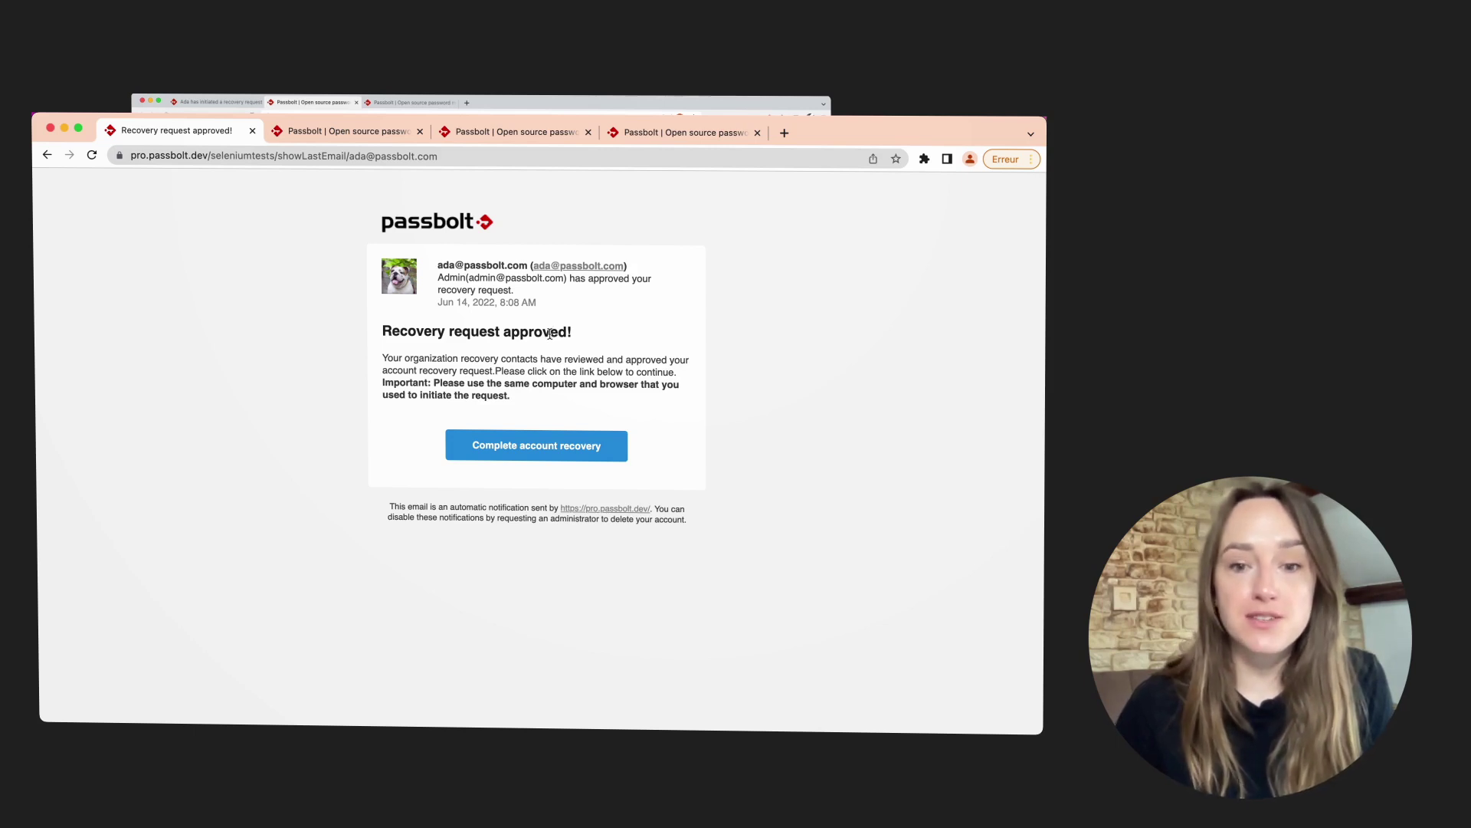
left_click(555, 450)
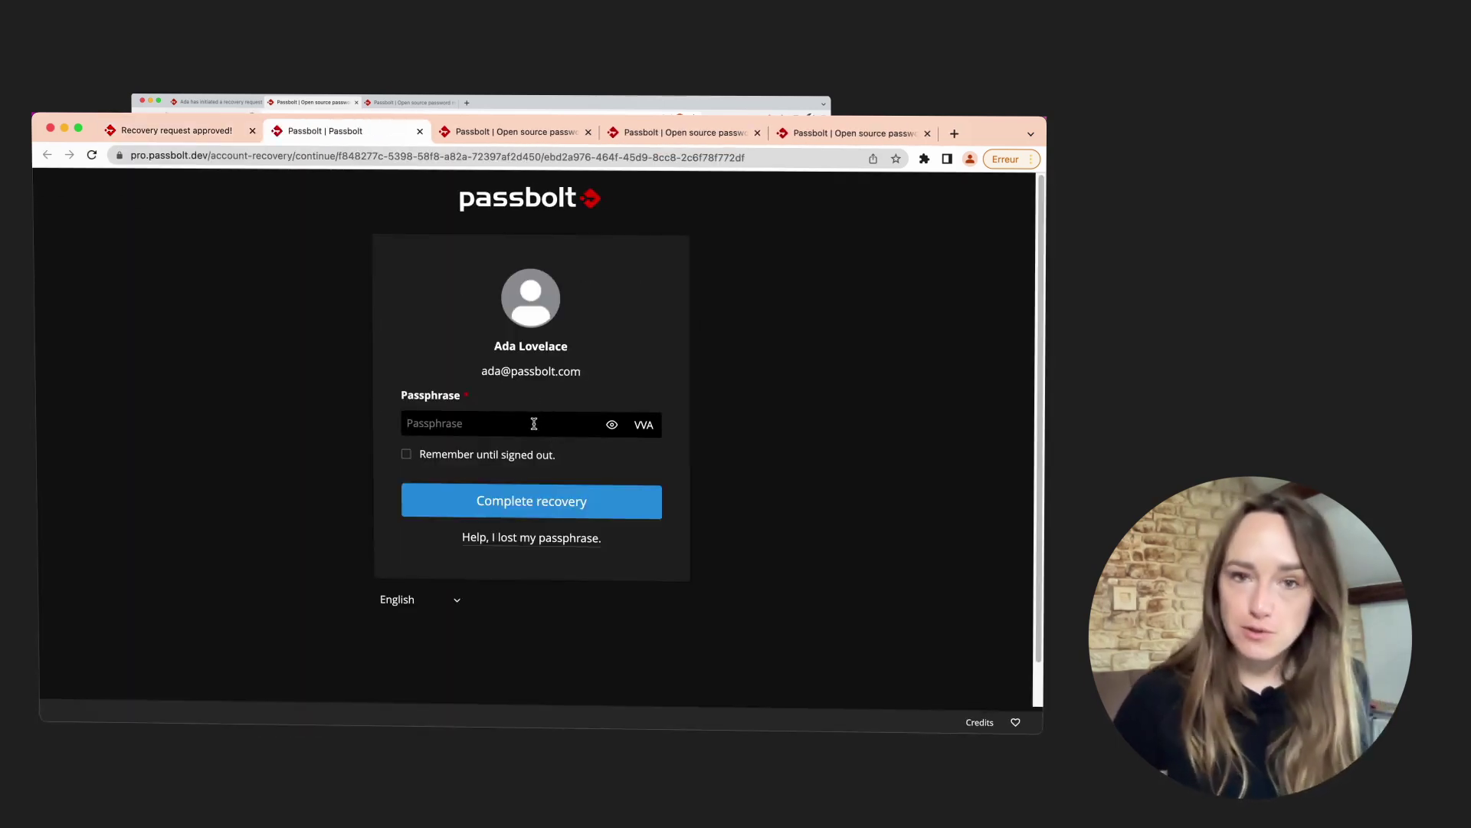
key("super+v")
left_click(517, 499)
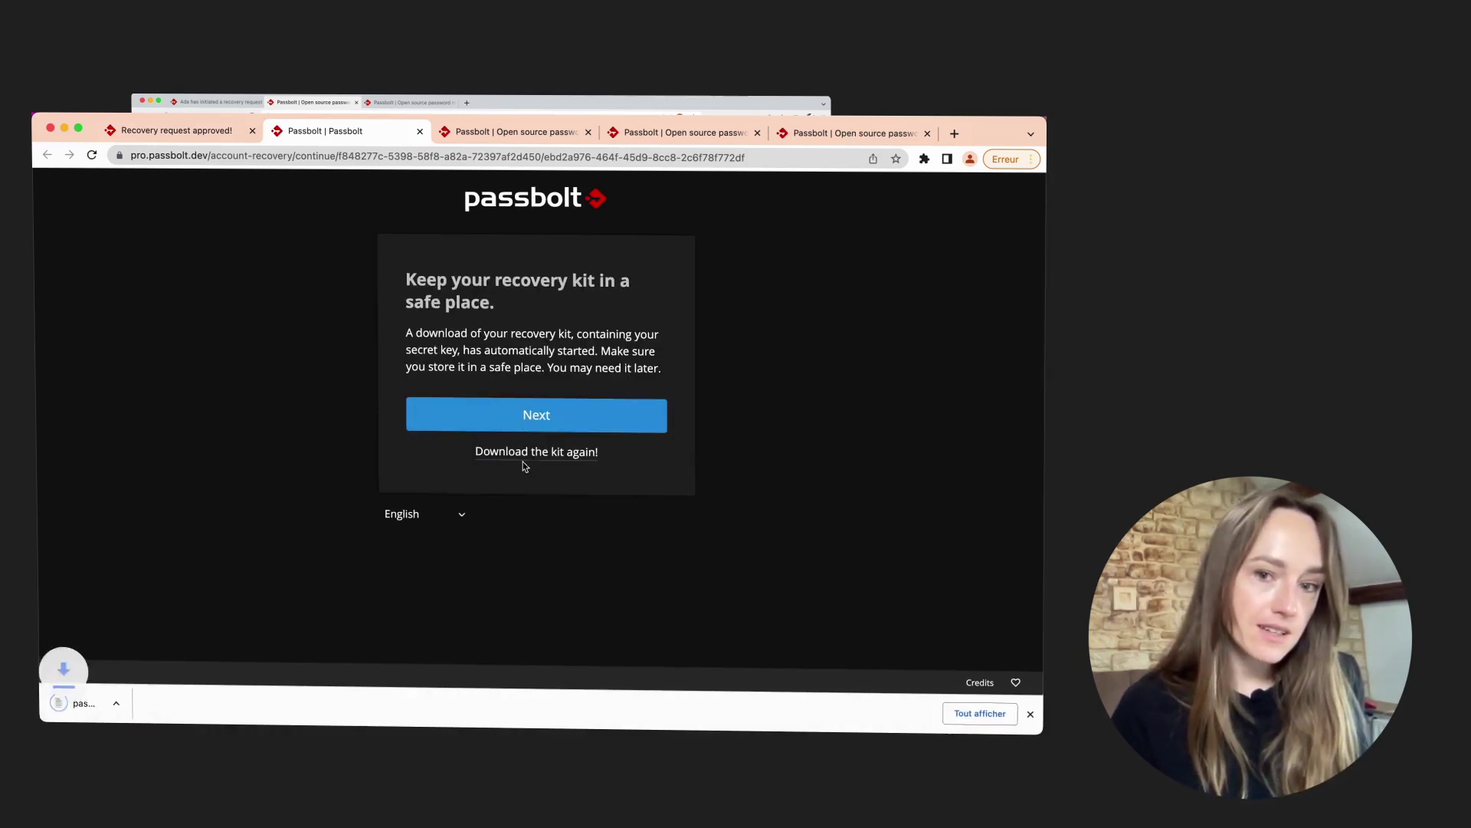
left_click(523, 414)
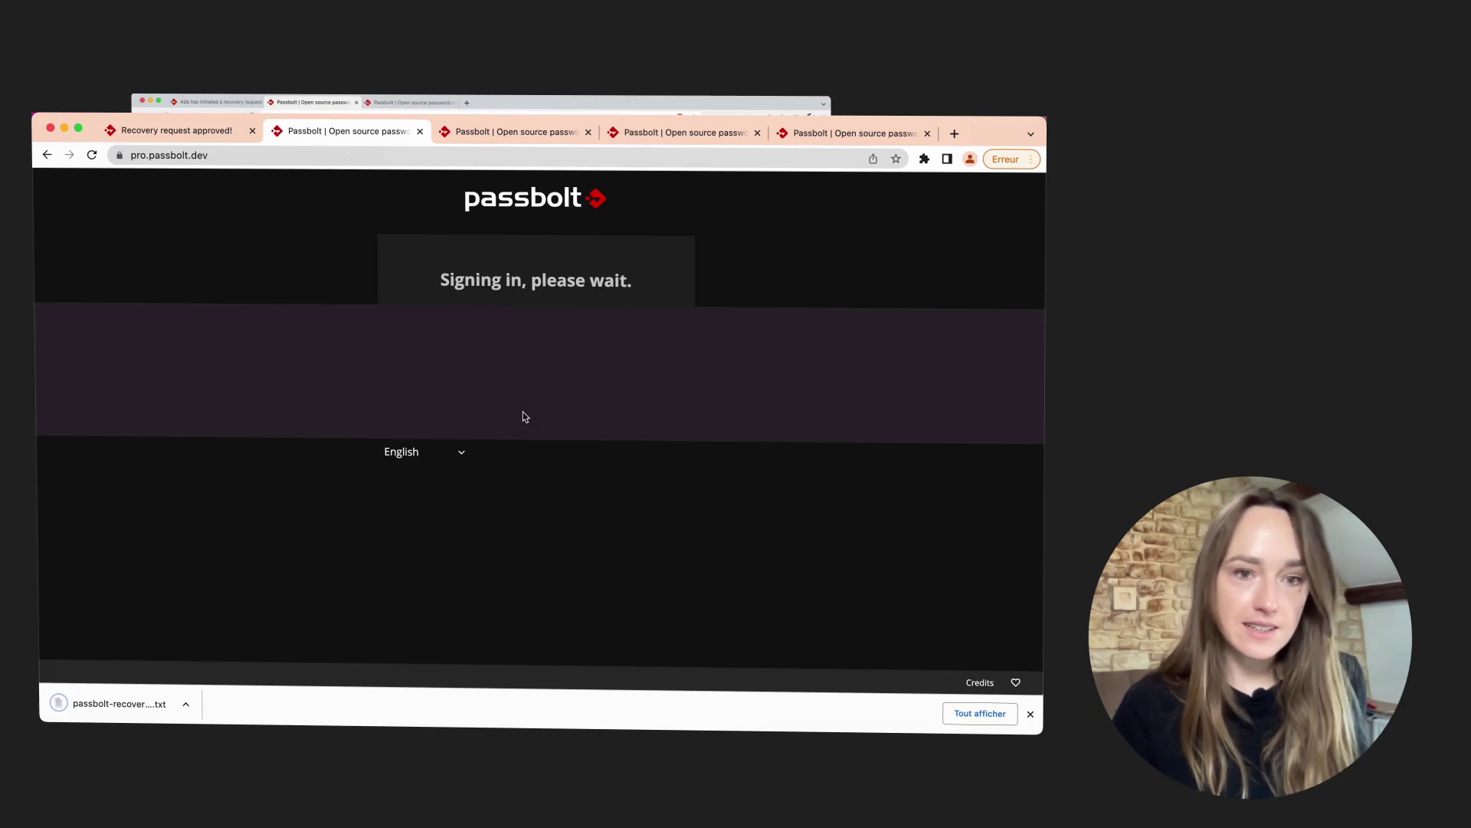